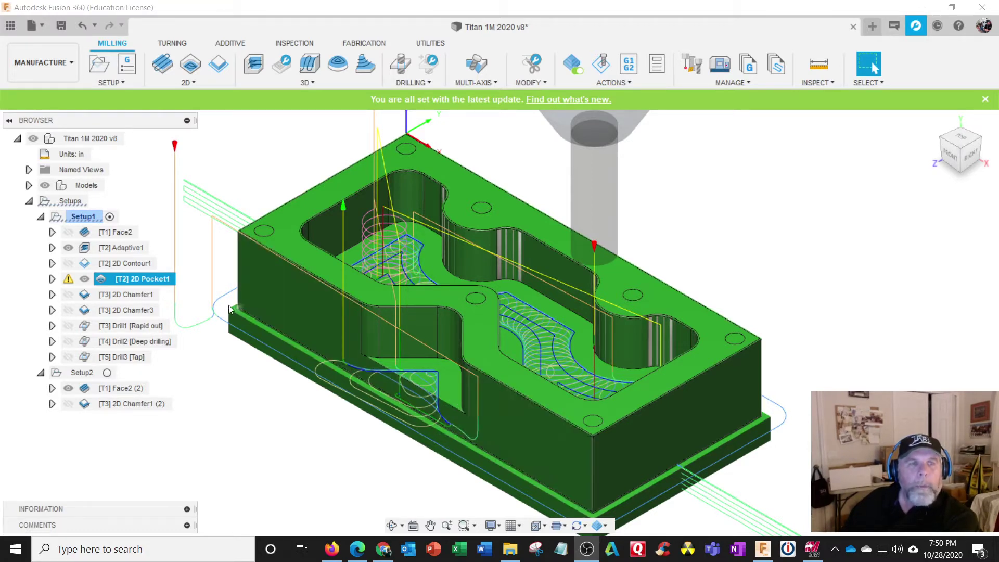
# - Open [T1] Face2 for editing and snip its Feed & Speed panel
pyautogui.rightClick(114, 232)
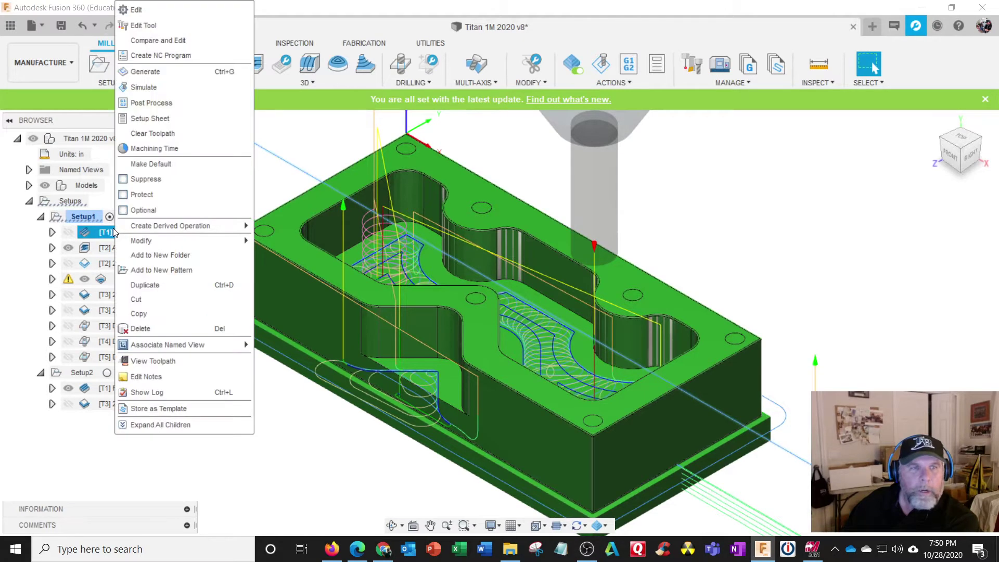
pyautogui.click(148, 15)
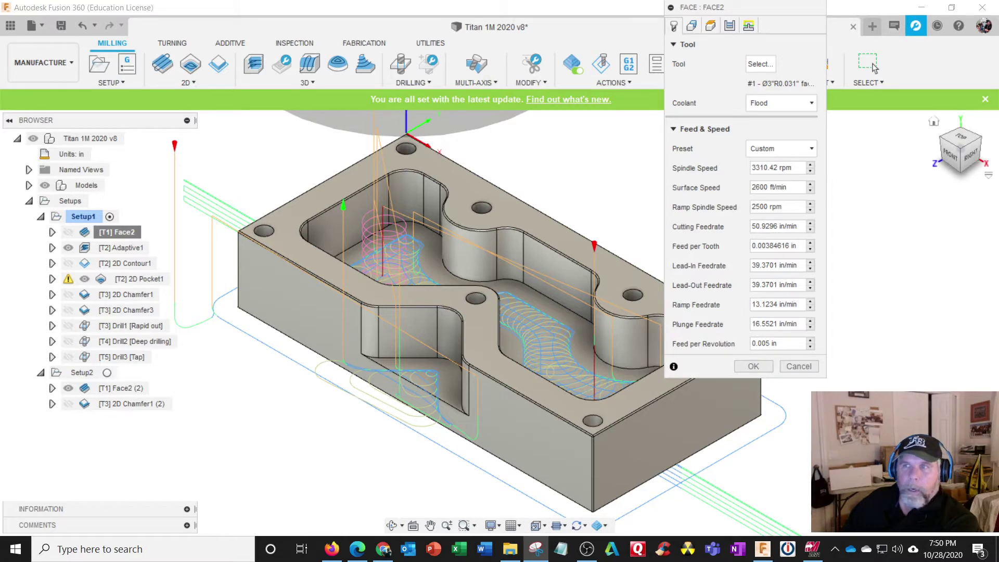
pyautogui.press('Print')
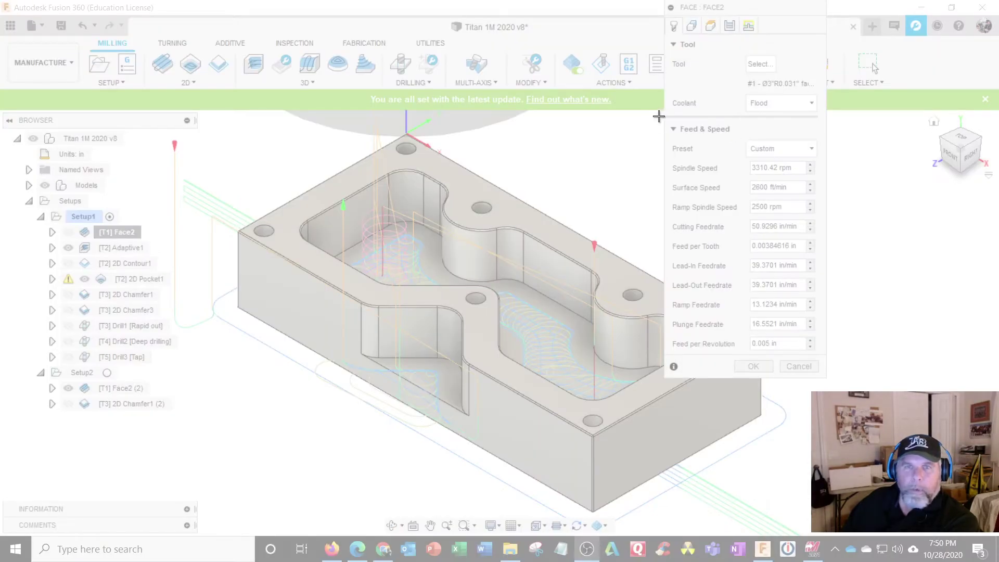
pyautogui.moveTo(659, 116); pyautogui.dragTo(840, 388)
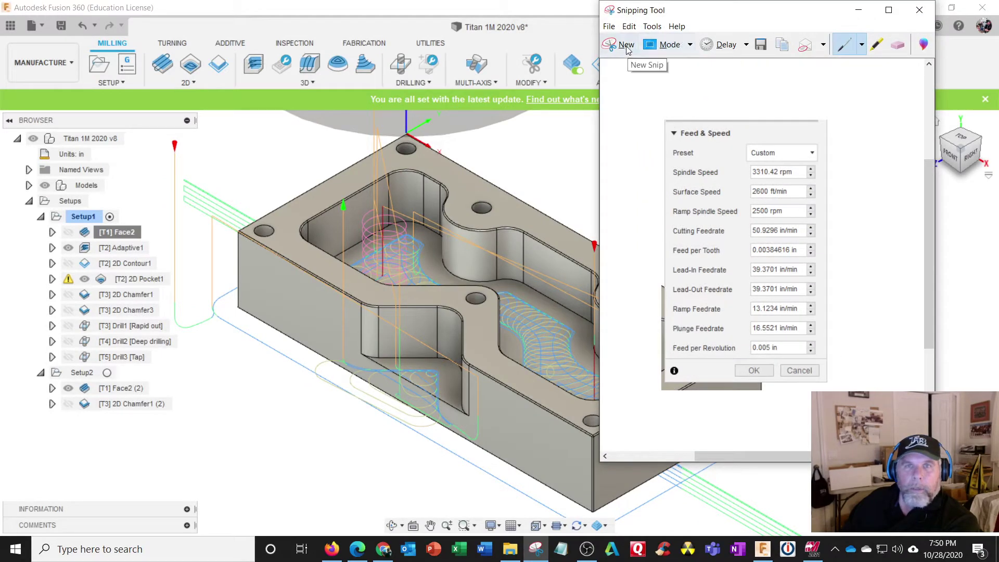
pyautogui.moveTo(658, 15); pyautogui.dragTo(998, 21)
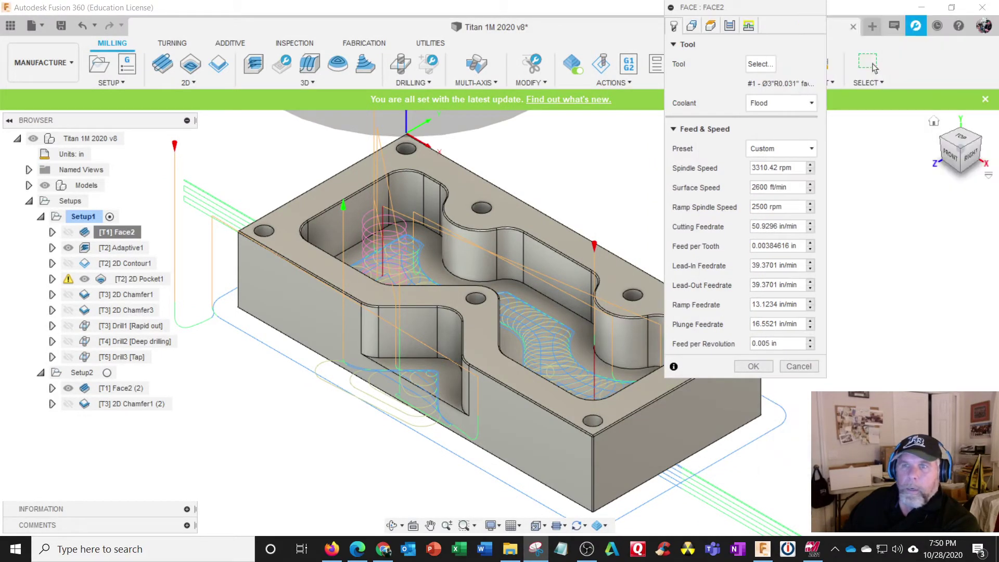
# - Inspect Face2's spindle speed, ramp spindle speed and surface speed values
pyautogui.click(797, 167)
pyautogui.click(804, 207)
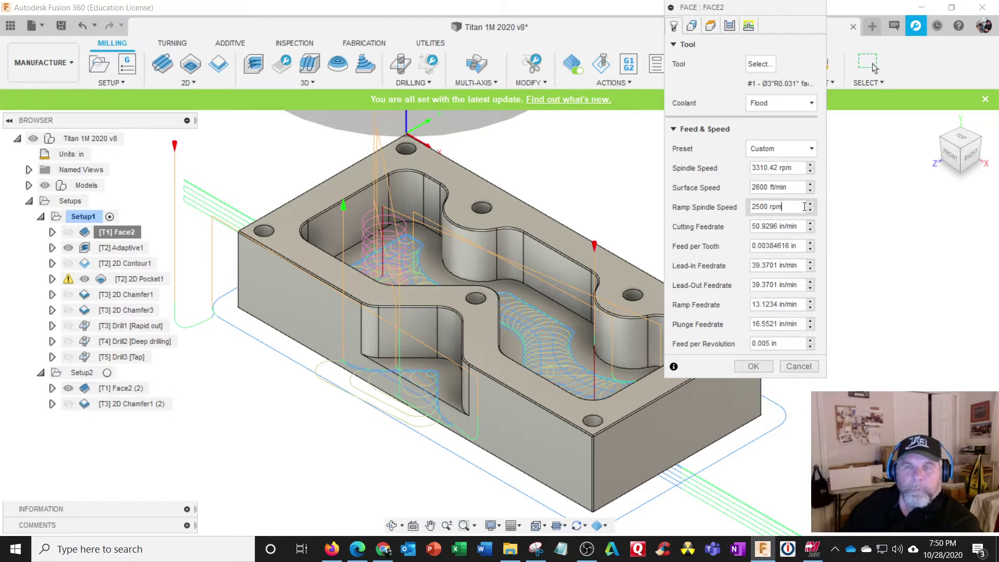
pyautogui.click(800, 189)
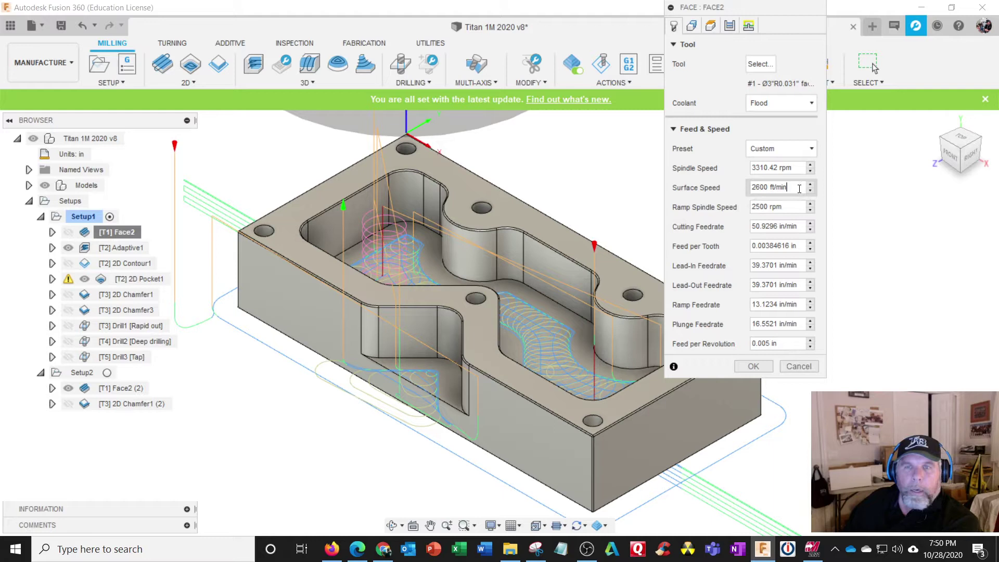
# - Enter surface speed 3000 and feed per tooth .004, giving 3819.72 rpm and 61.1155 in/min
pyautogui.moveTo(789, 191); pyautogui.dragTo(750, 183)
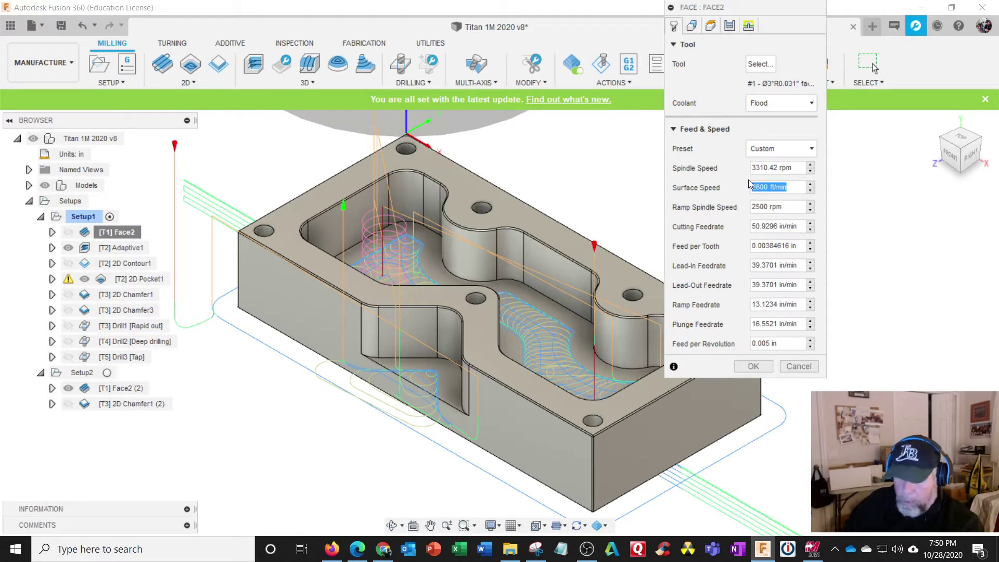
pyautogui.write('3000')
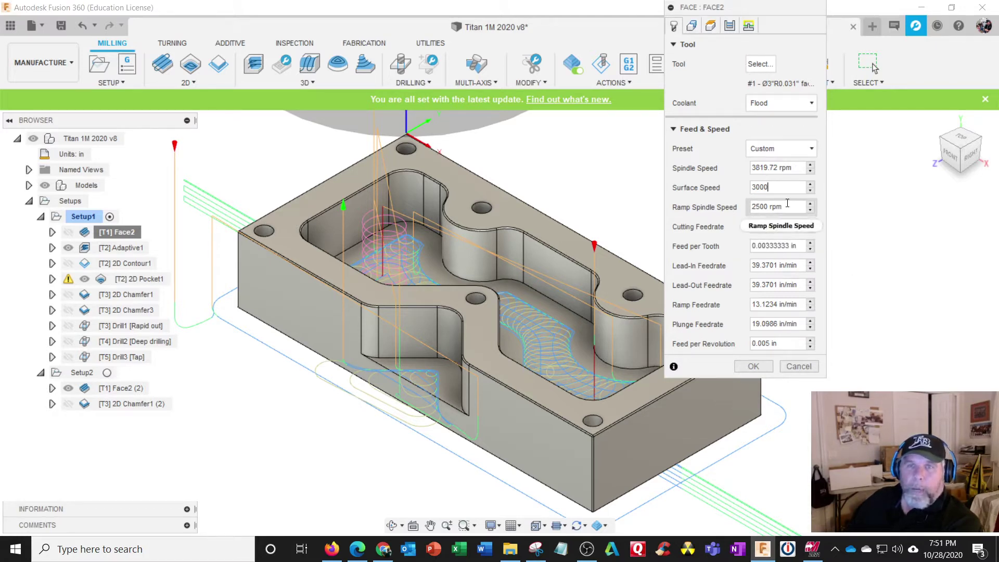
pyautogui.click(838, 191)
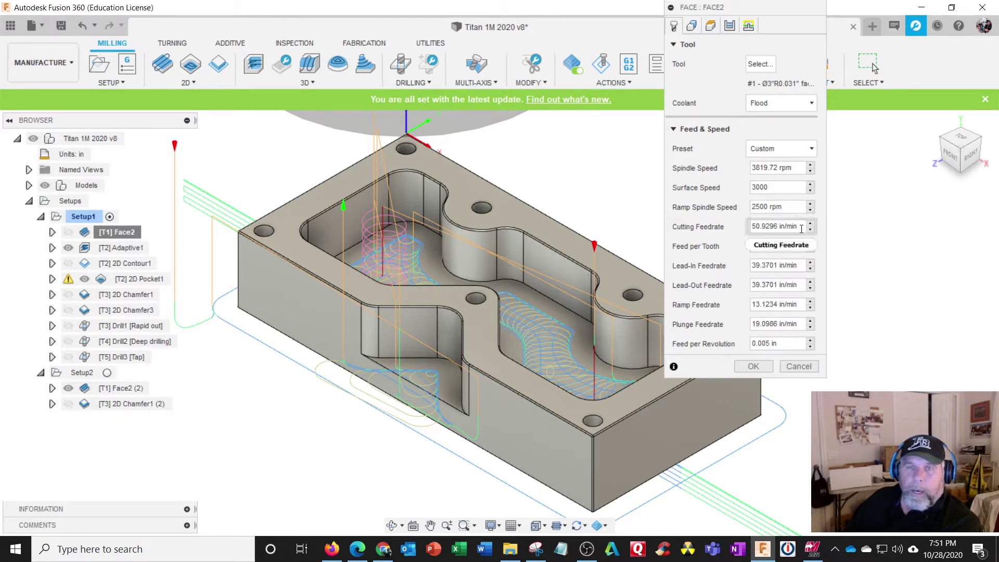
pyautogui.click(804, 245)
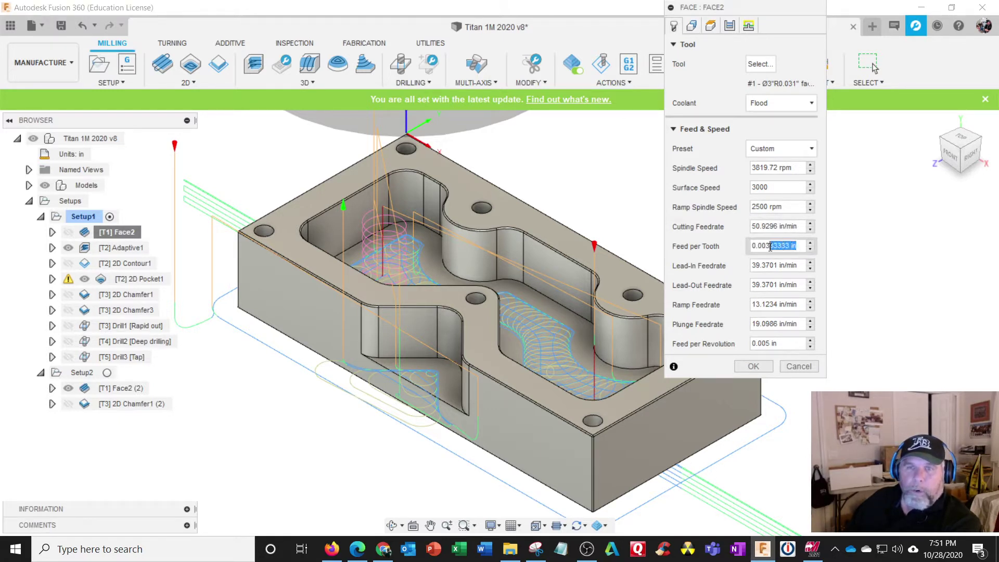
pyautogui.moveTo(795, 252); pyautogui.dragTo(750, 245)
pyautogui.write('.004')
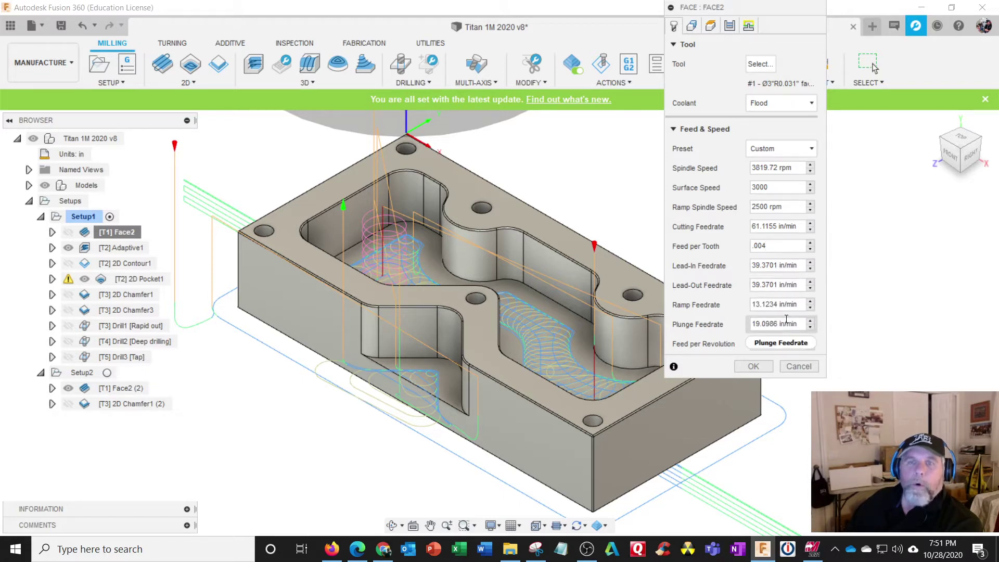
pyautogui.moveTo(786, 319)
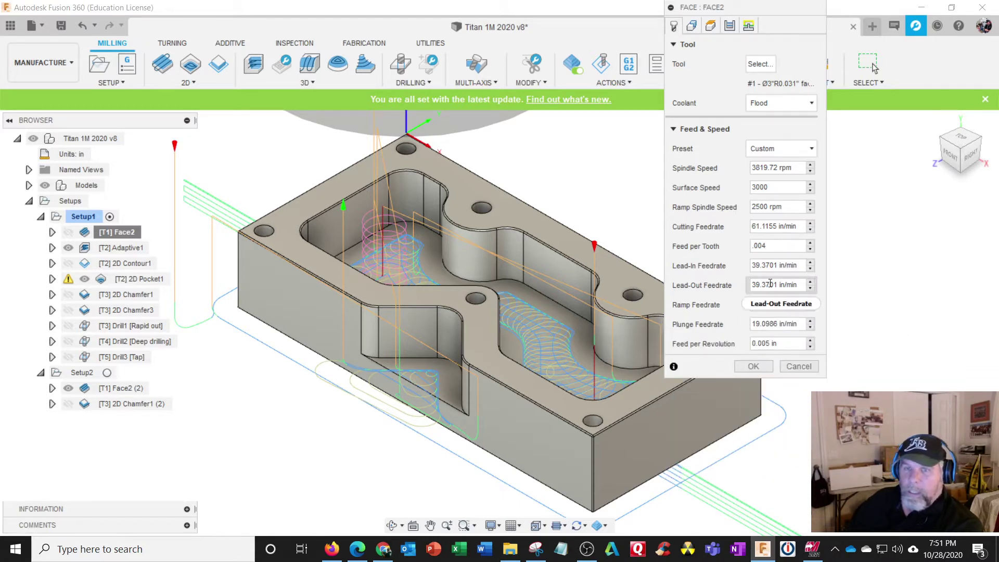
pyautogui.moveTo(770, 283)
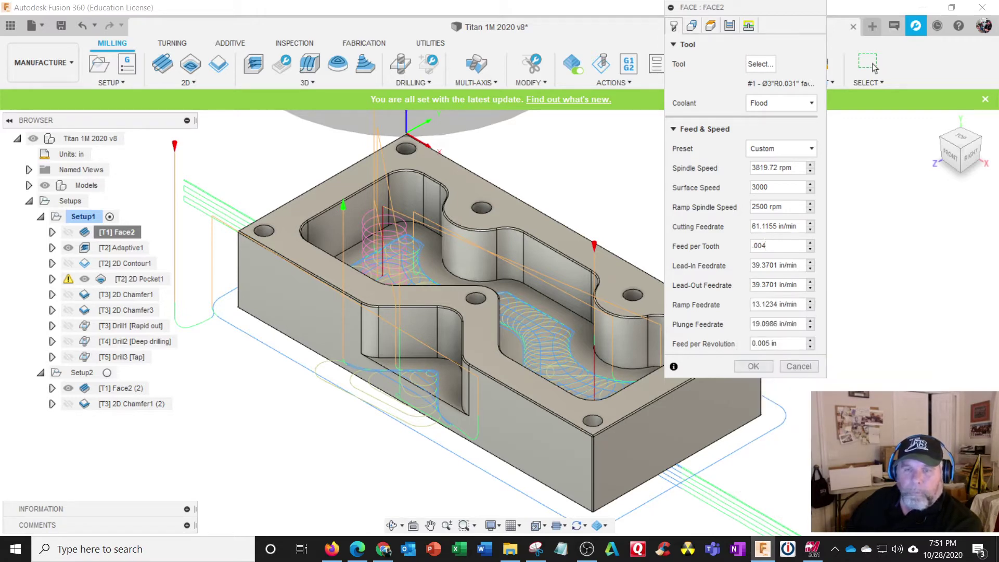
# - In Mastercam, check facing operation 11's feed rate, FPT and plunge rate, then close it unchanged
pyautogui.click(812, 549)
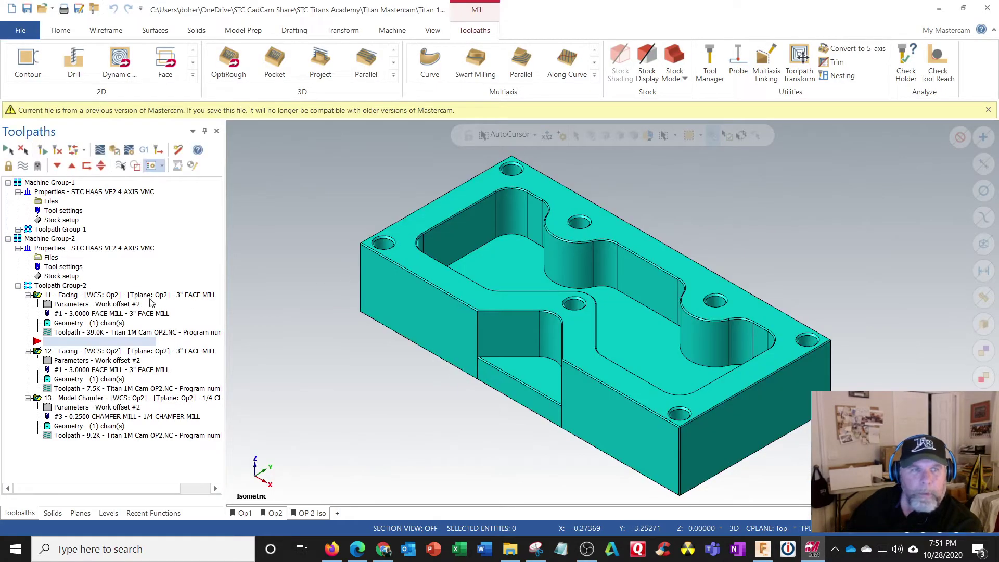
pyautogui.click(76, 296)
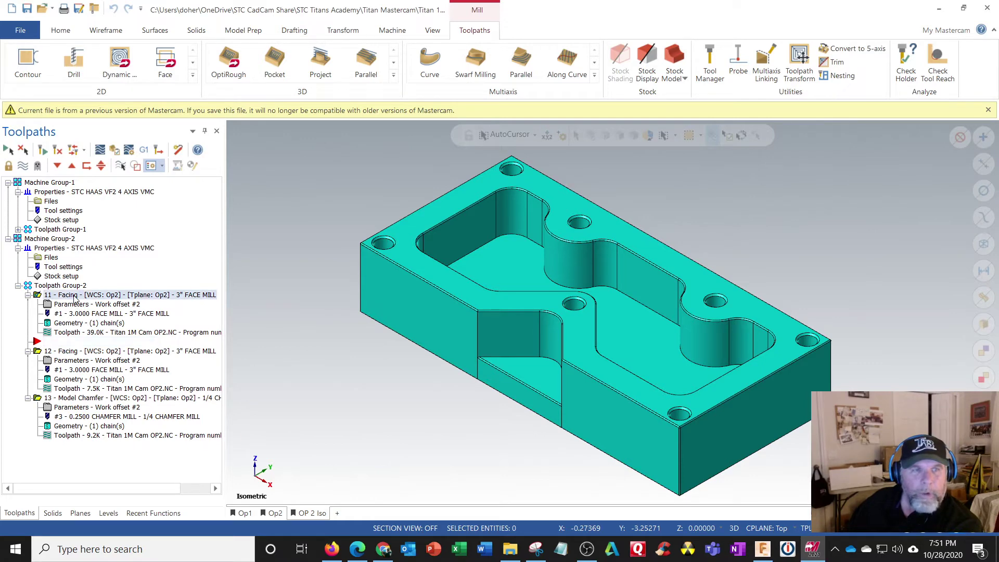
pyautogui.click(83, 304)
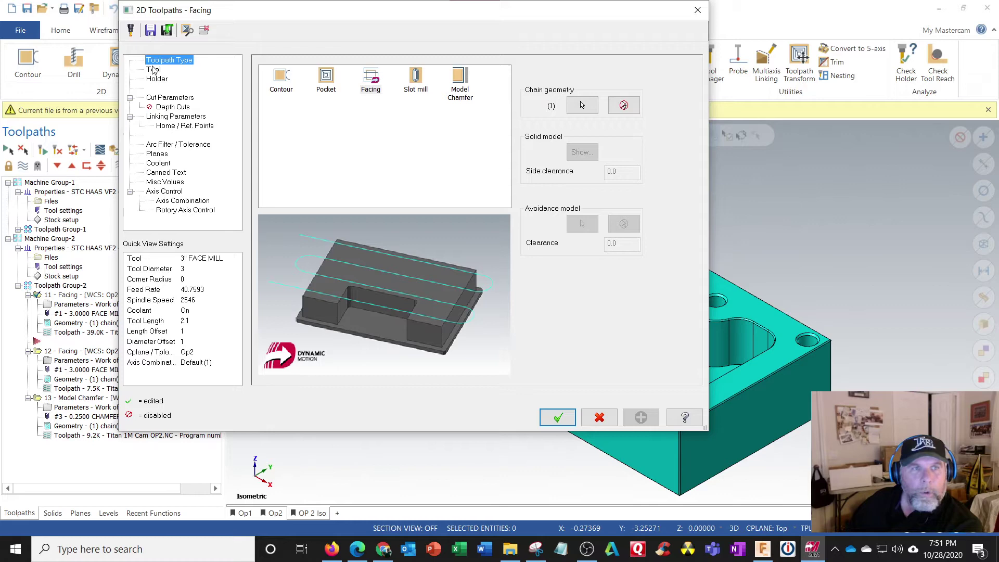
pyautogui.click(153, 70)
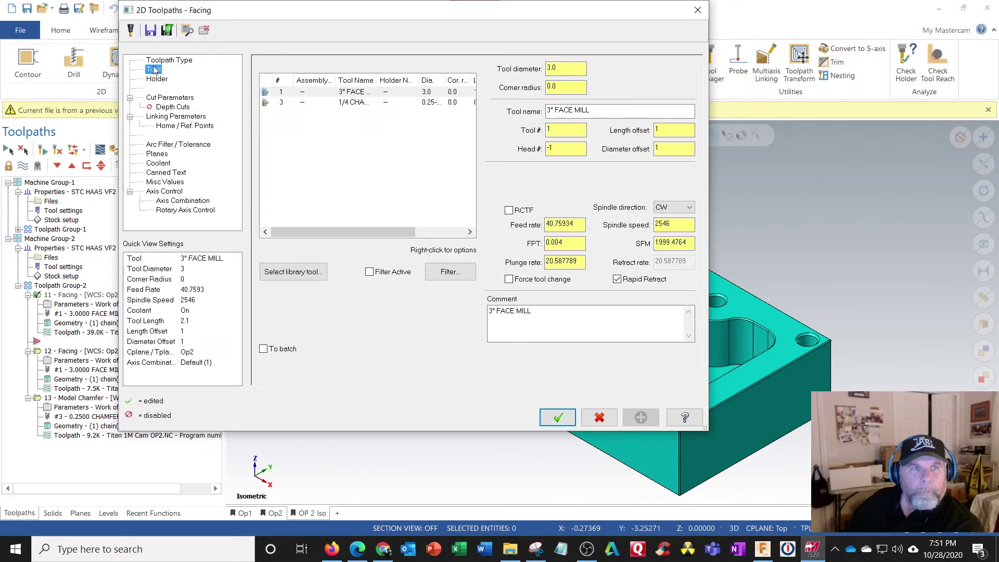
pyautogui.click(570, 240)
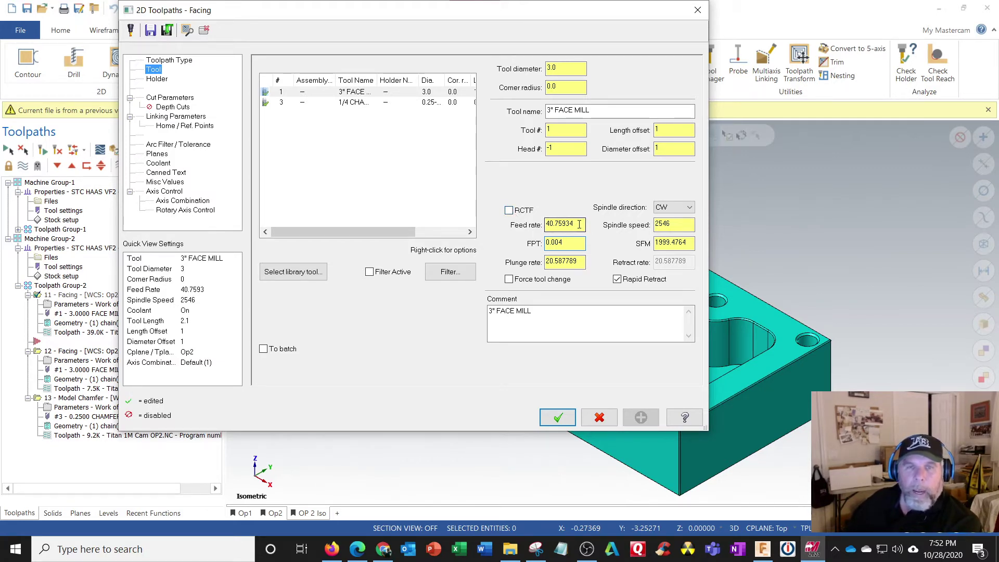
pyautogui.click(582, 261)
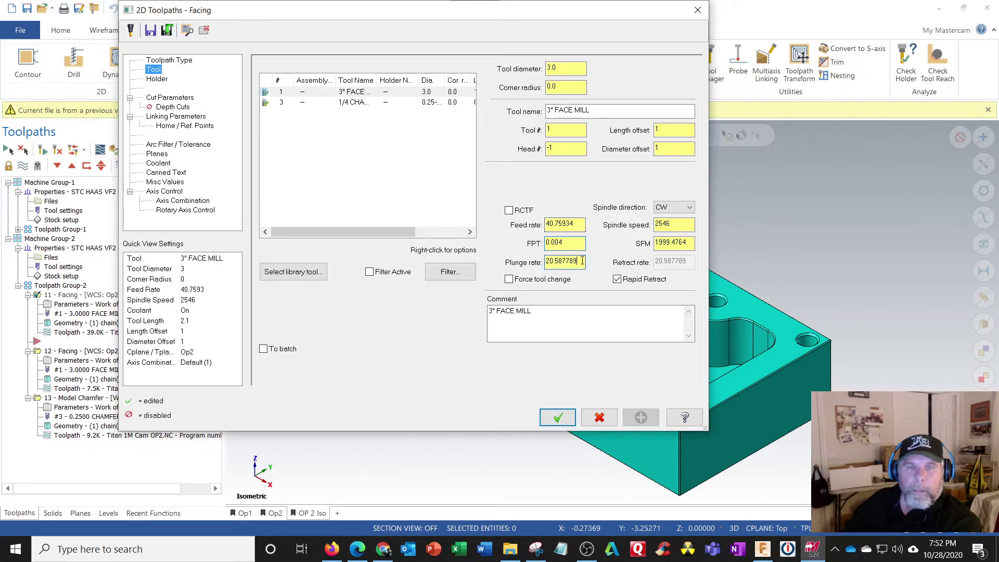
pyautogui.click(578, 223)
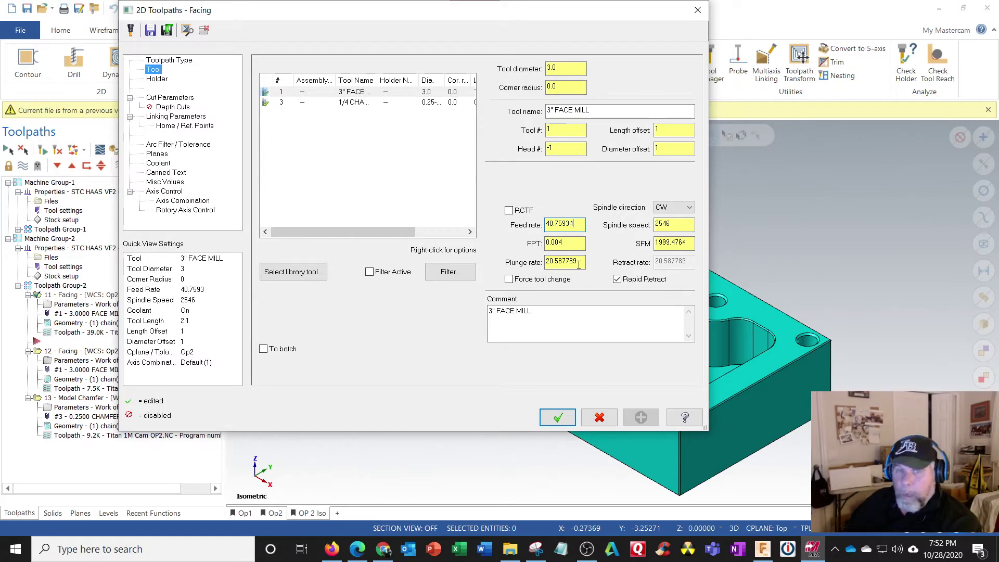
pyautogui.click(699, 18)
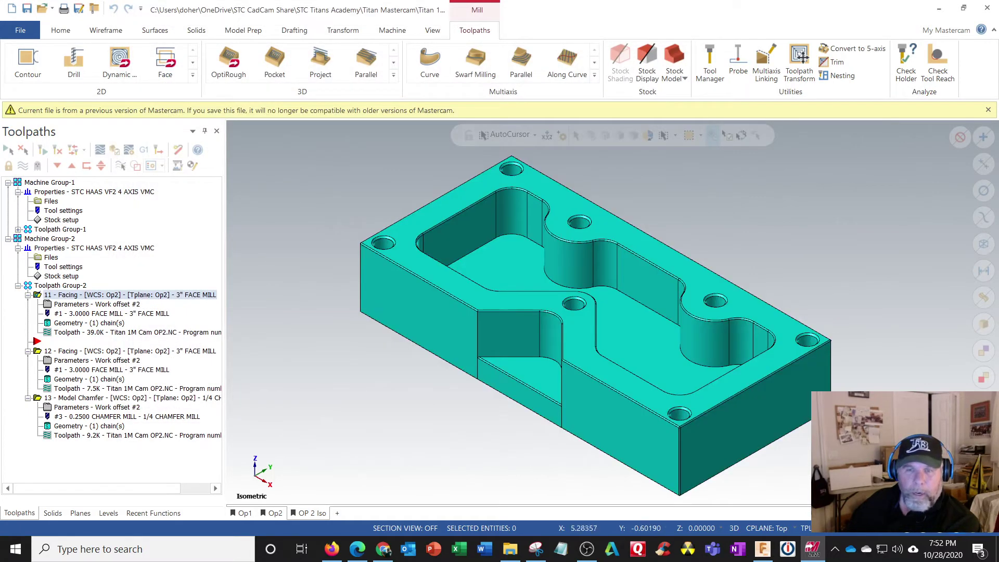
# - Back in Fusion 360, confirm the Face2 dialog with OK to keep the new feeds and speeds
pyautogui.click(764, 552)
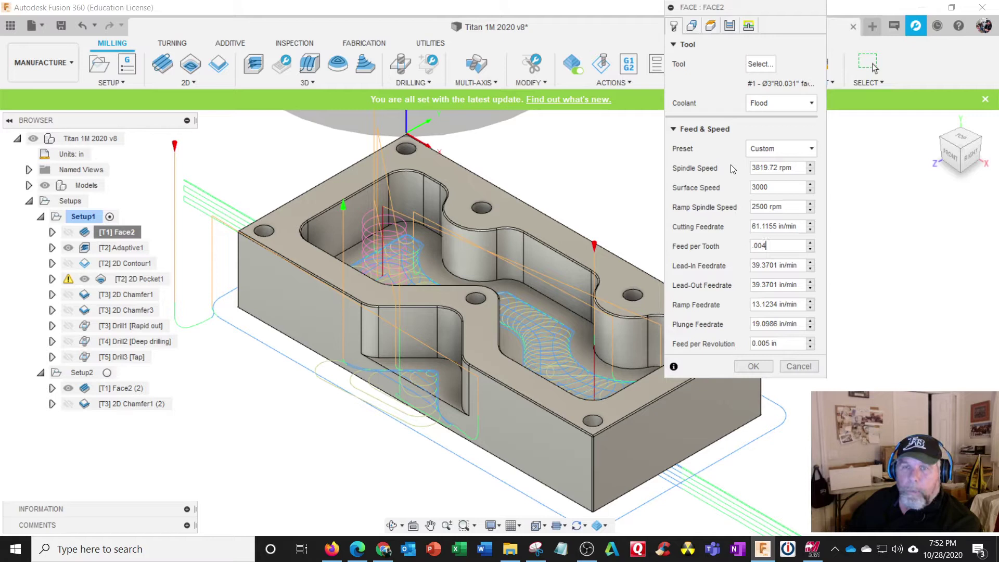
pyautogui.hotkey('shift', 'Tab')
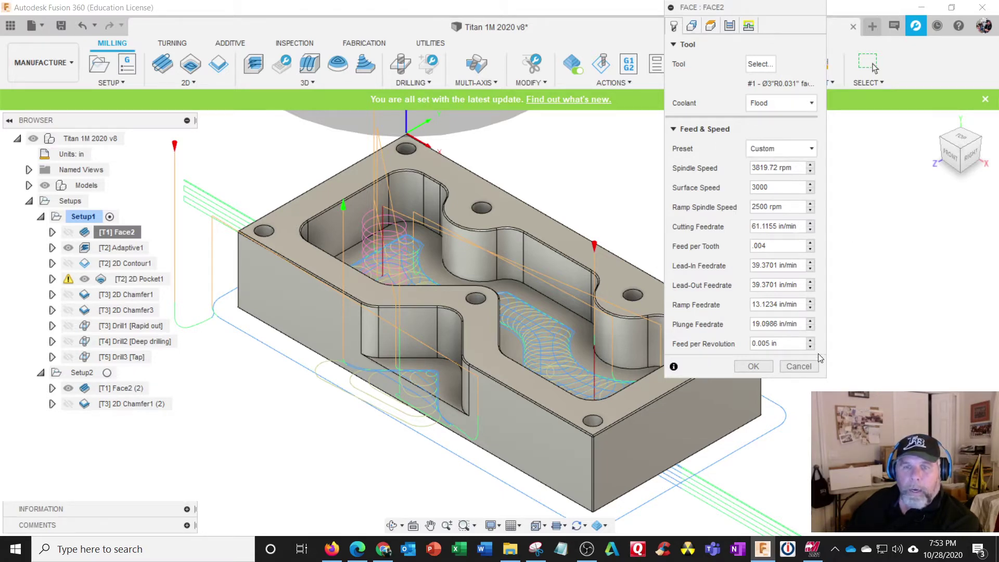
pyautogui.click(753, 366)
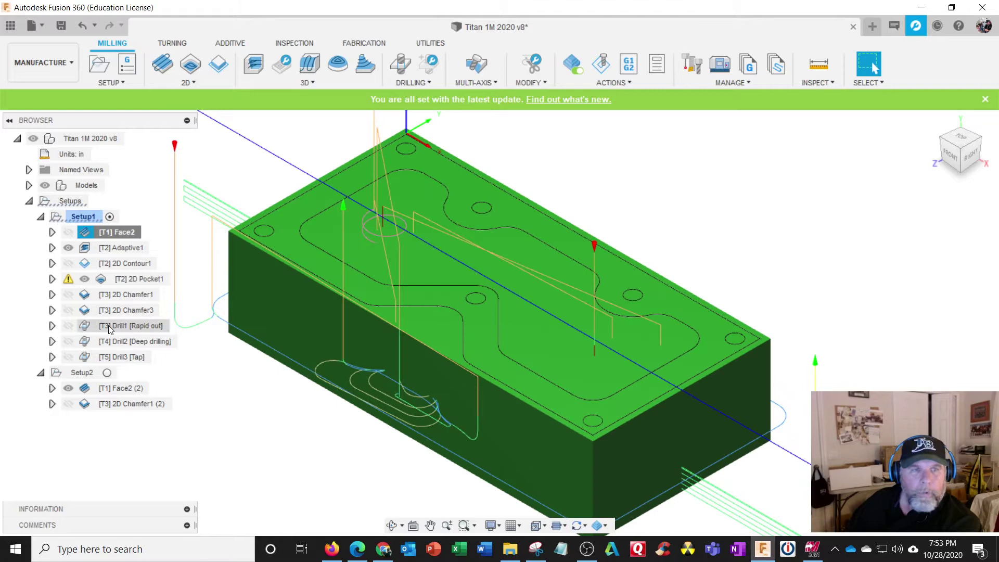
# - Open the 2D Contour1 operation's settings on its Passes tab
pyautogui.click(108, 265)
pyautogui.rightClick(104, 264)
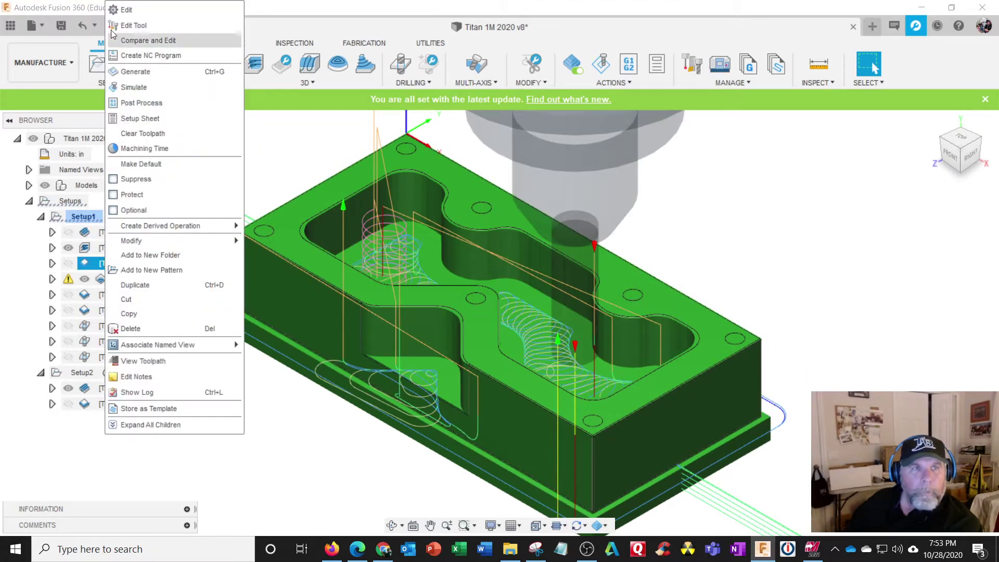
pyautogui.click(125, 10)
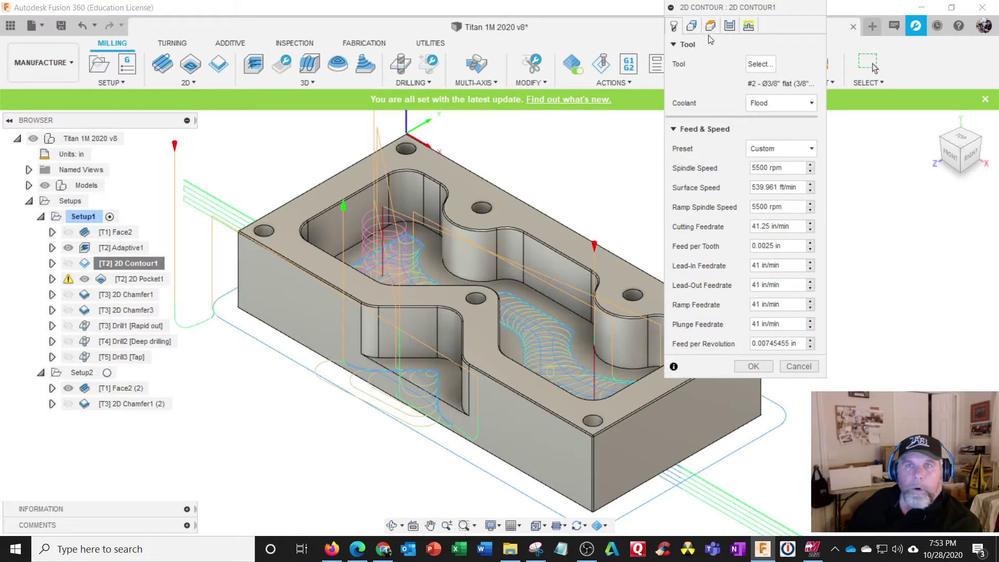
pyautogui.click(729, 28)
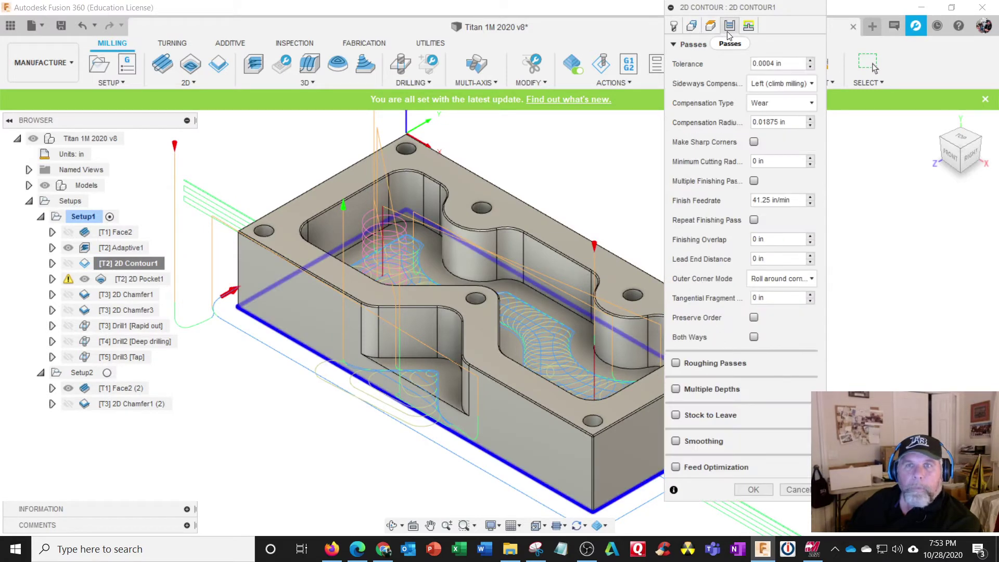
# - Toggle Compensation Type between In computer and Wear, ending on Wear
pyautogui.click(781, 104)
pyautogui.click(770, 120)
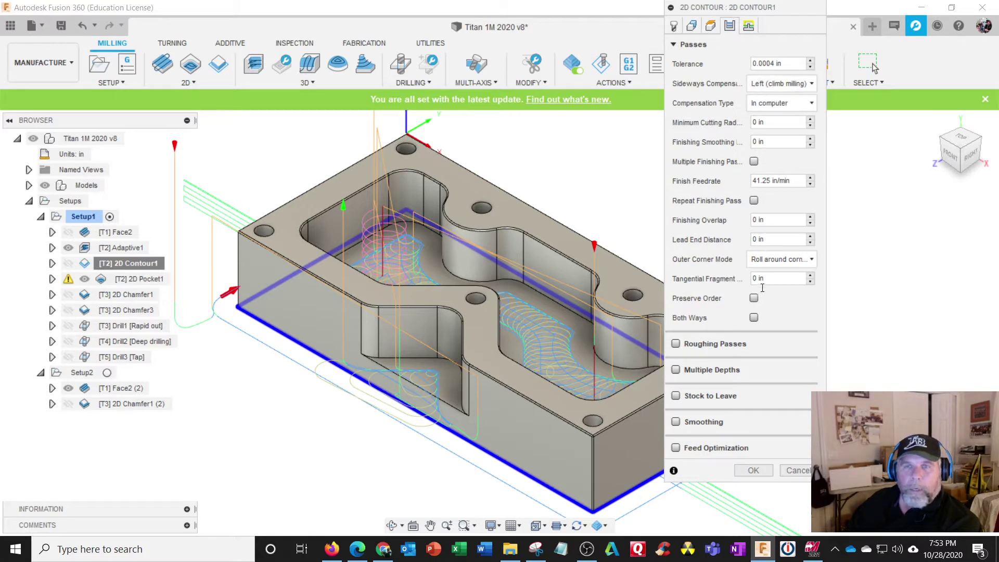
pyautogui.click(791, 104)
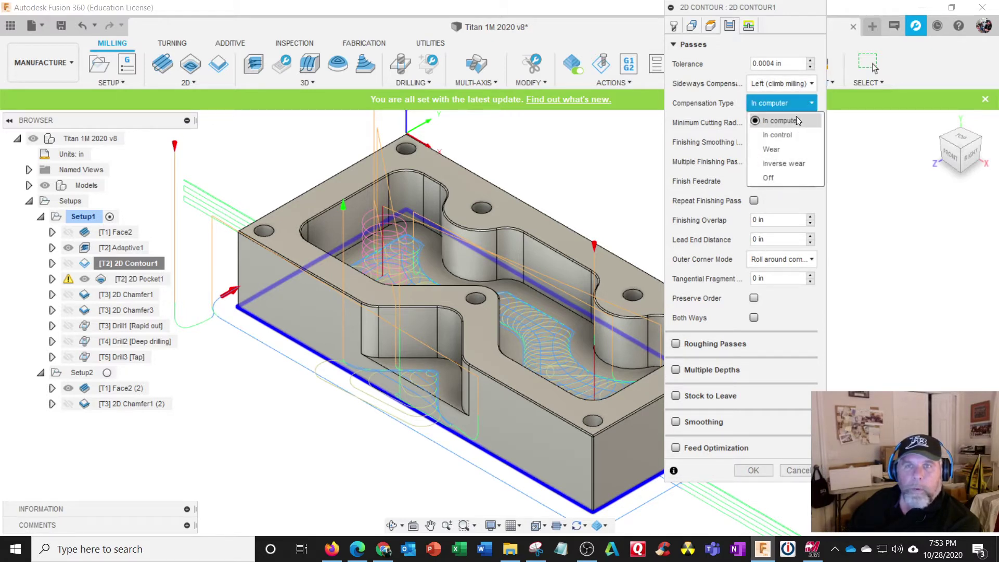
pyautogui.click(786, 148)
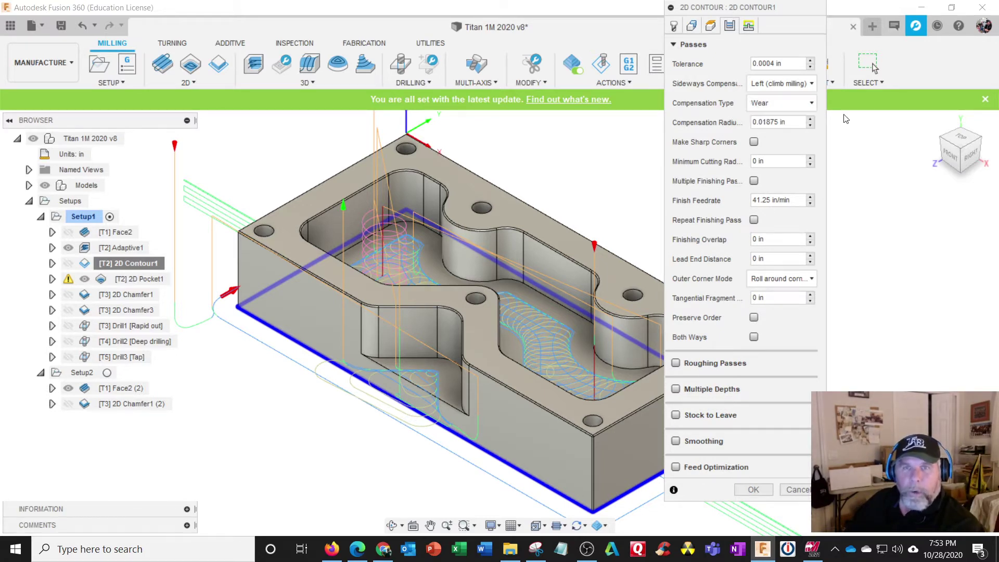
pyautogui.click(787, 102)
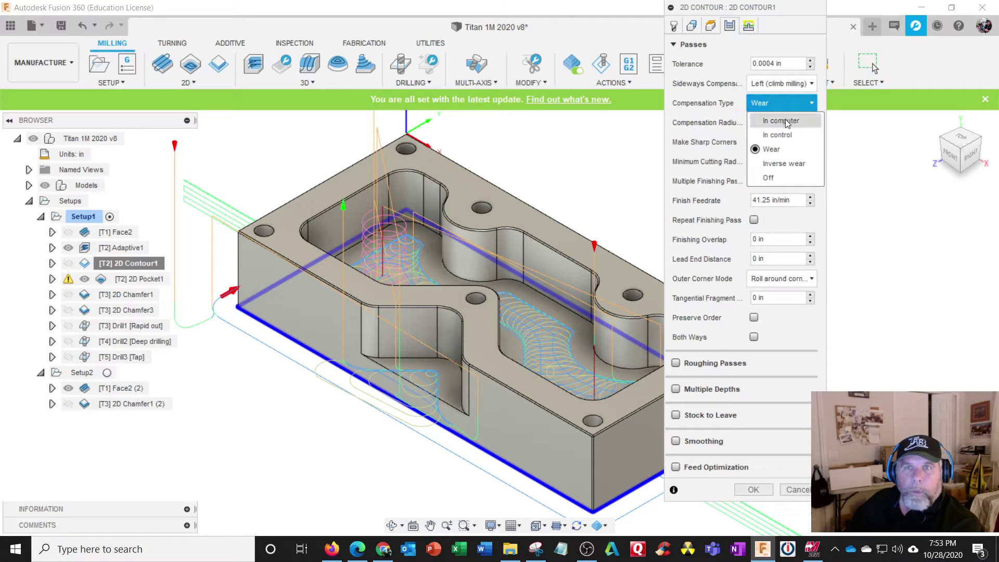
pyautogui.click(785, 120)
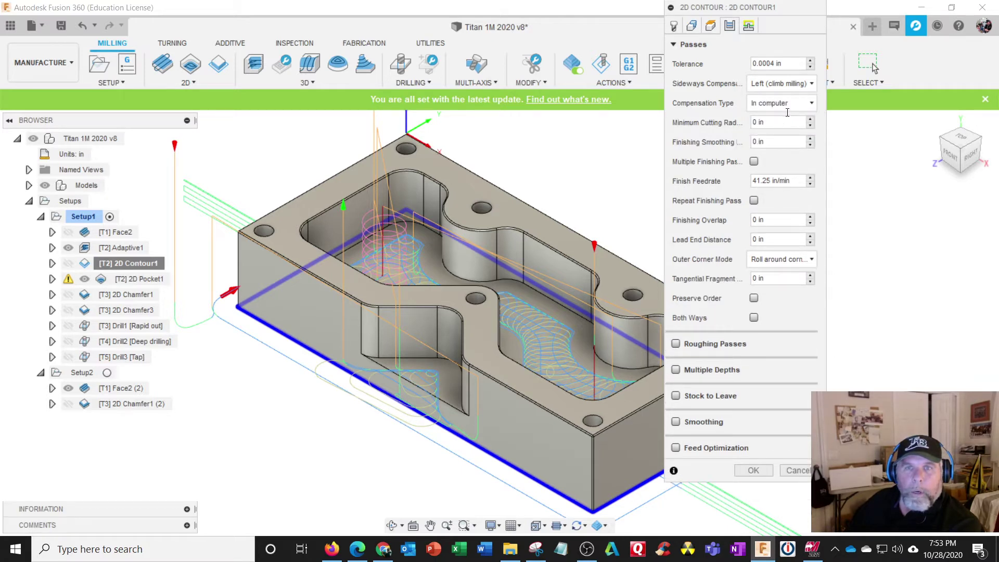
pyautogui.click(787, 106)
pyautogui.click(781, 147)
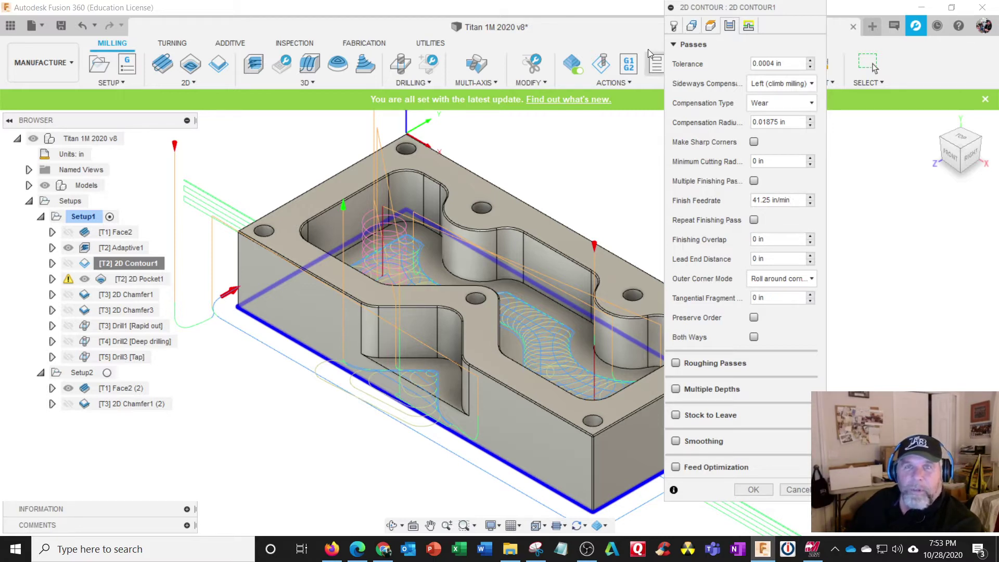
# - Enable Multiple Depths (0.04 in roughing, 0.008 in finishing), then cancel the dialog
pyautogui.click(674, 25)
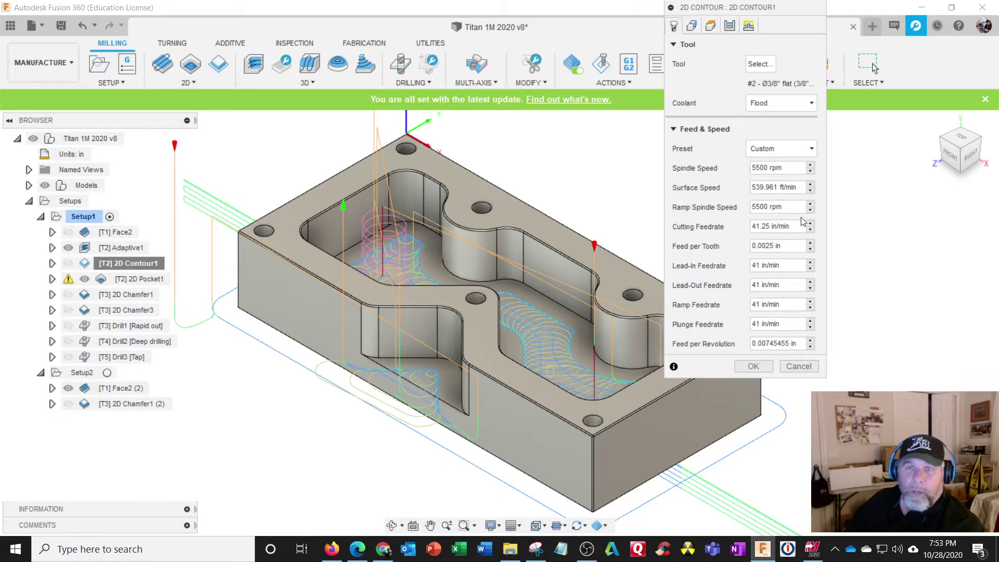
pyautogui.click(730, 26)
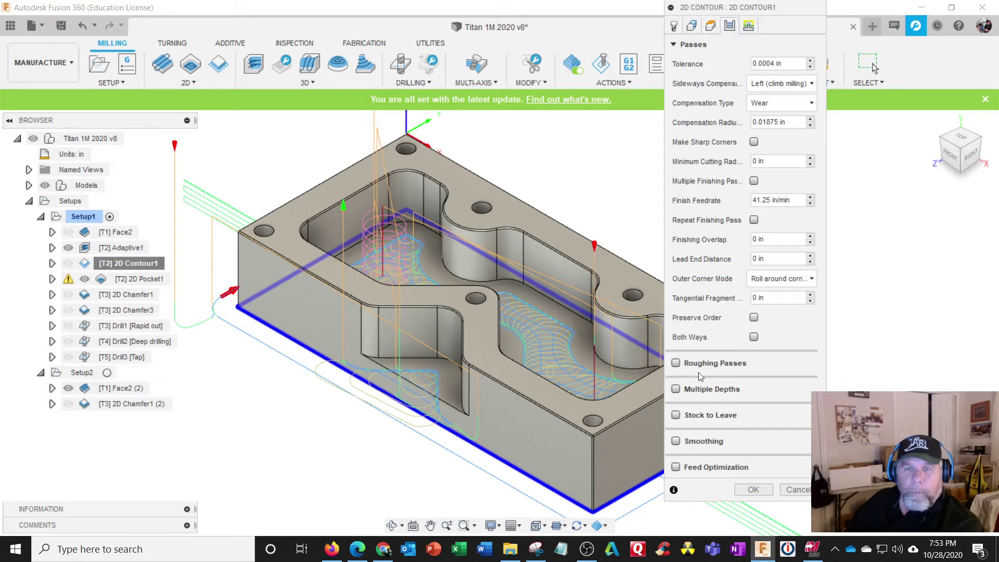
pyautogui.click(676, 389)
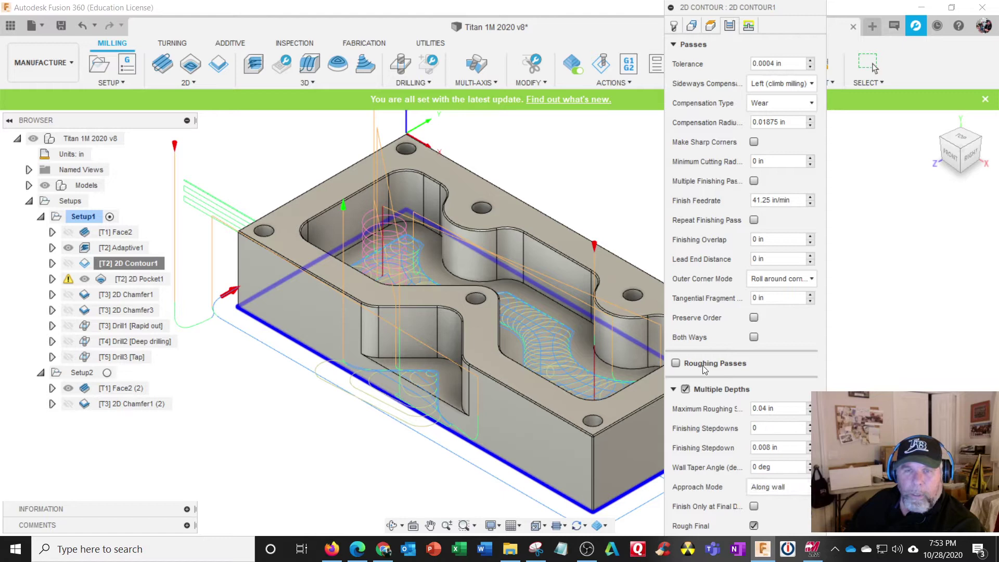
pyautogui.click(675, 46)
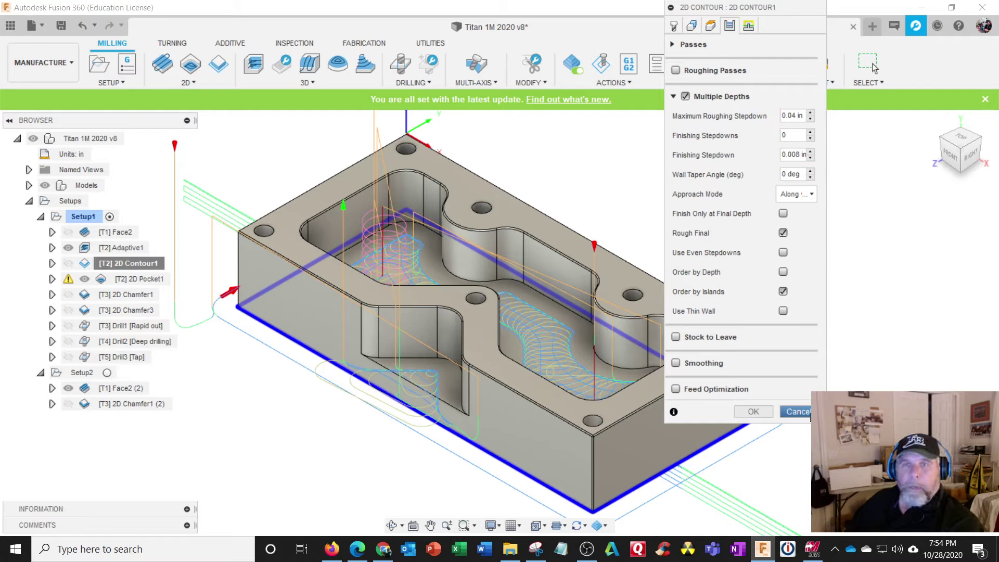
pyautogui.click(806, 413)
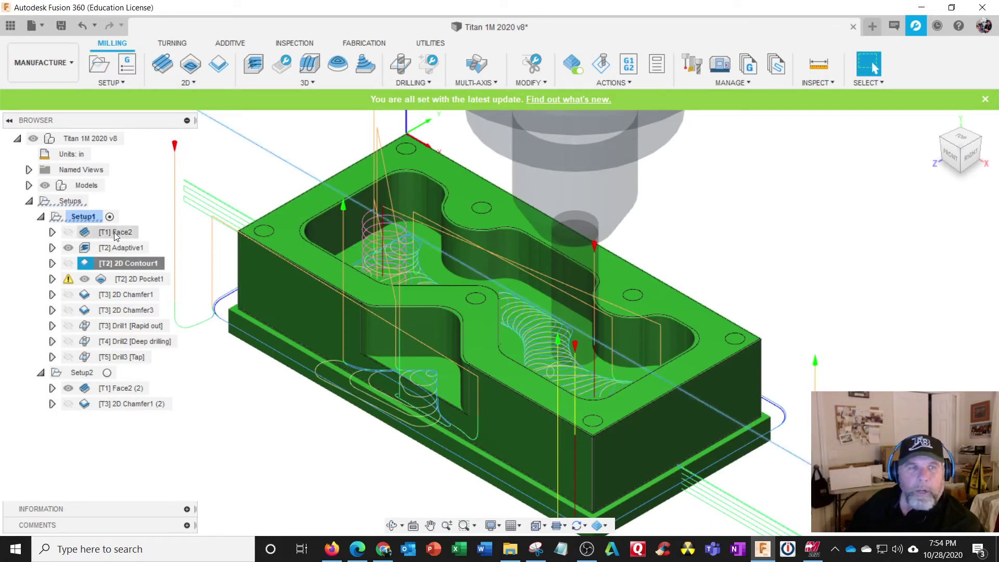
# - Reopen Face2 and enable Multiple Depths at 0.04 in with a Finishing Step
pyautogui.click(114, 232)
pyautogui.rightClick(113, 232)
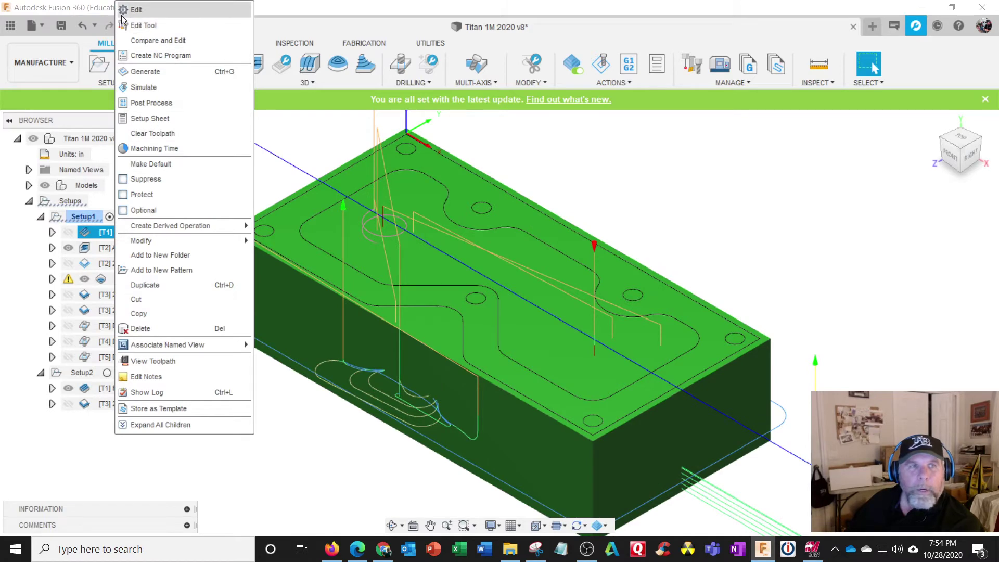
pyautogui.click(137, 9)
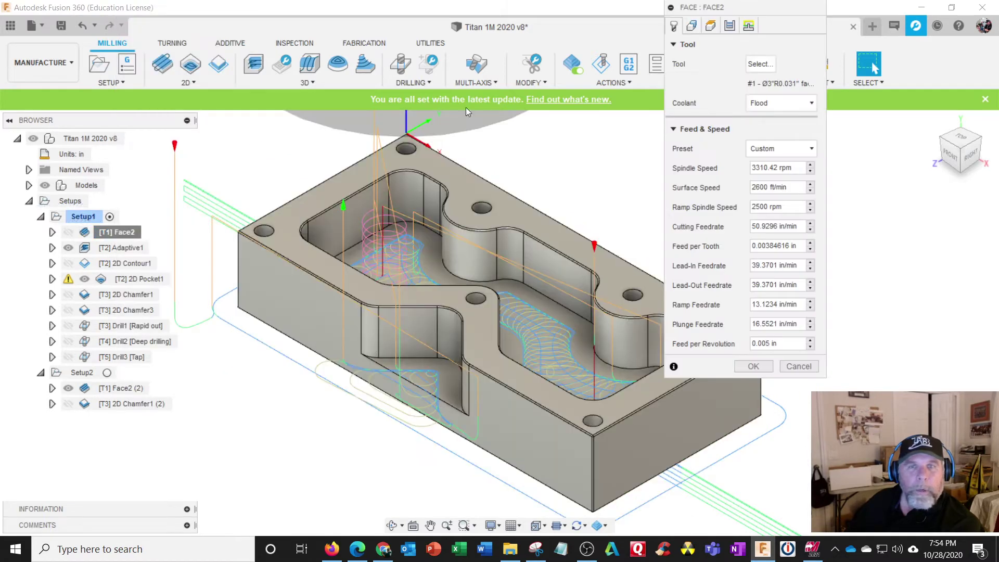
pyautogui.click(735, 31)
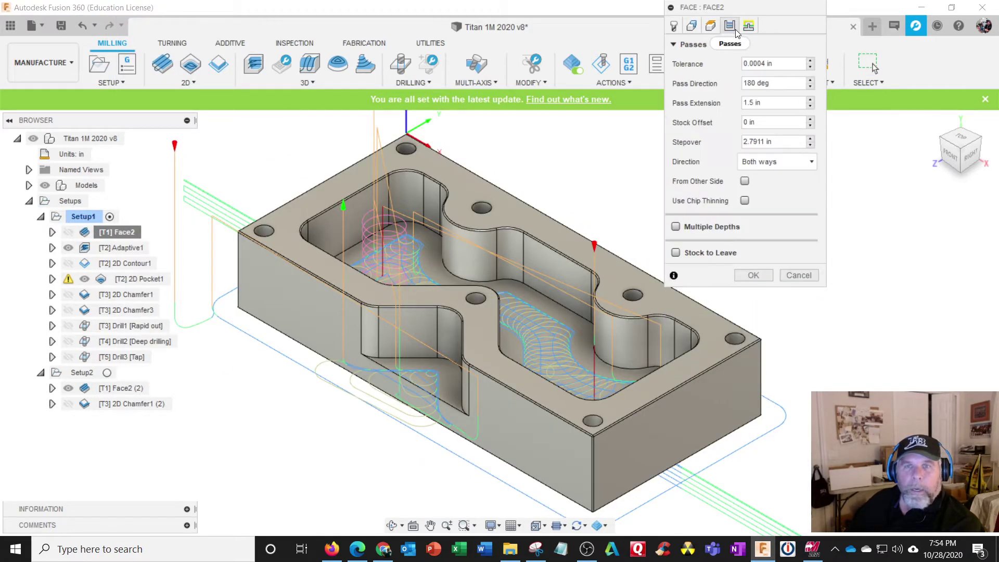
pyautogui.click(676, 227)
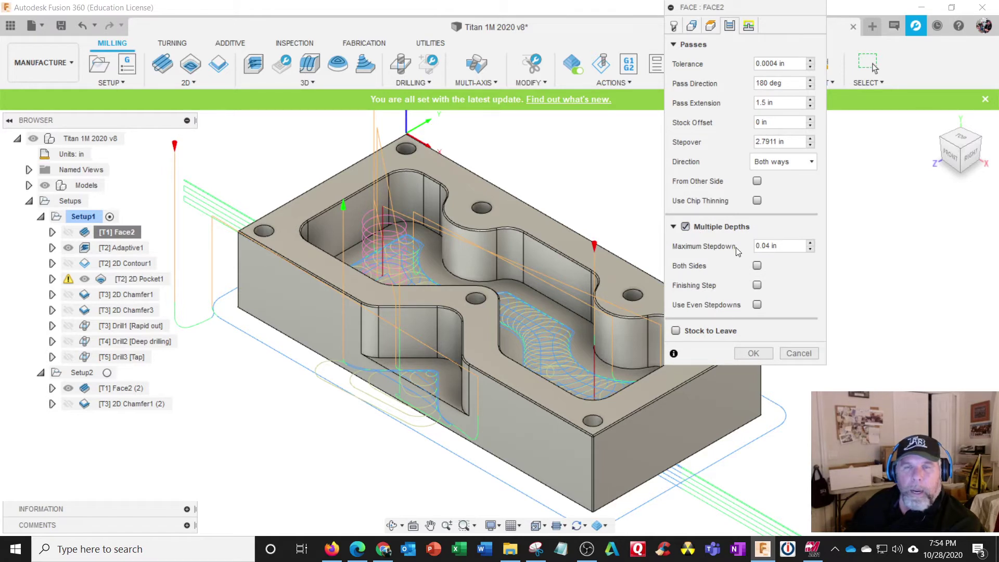
pyautogui.click(758, 286)
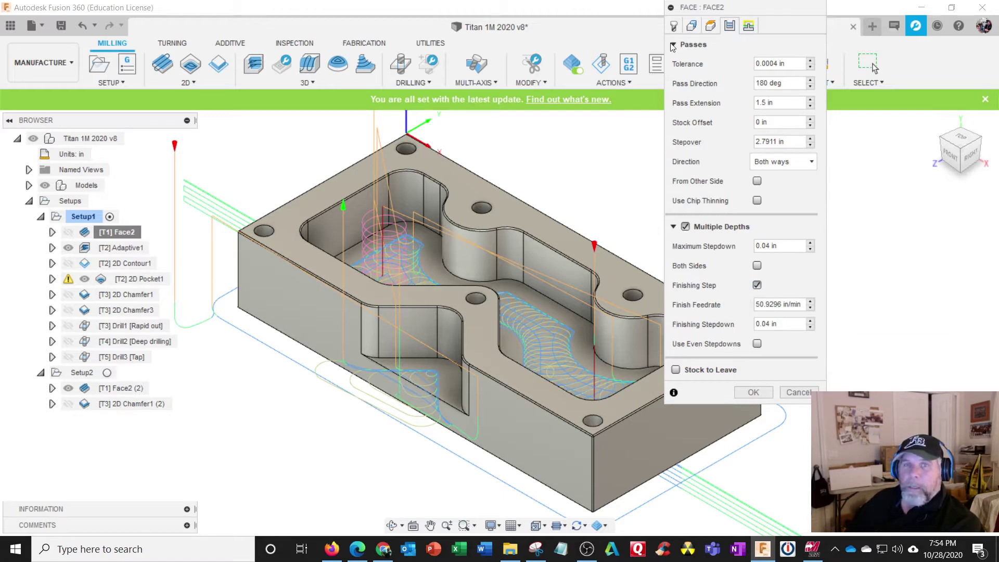
pyautogui.click(677, 27)
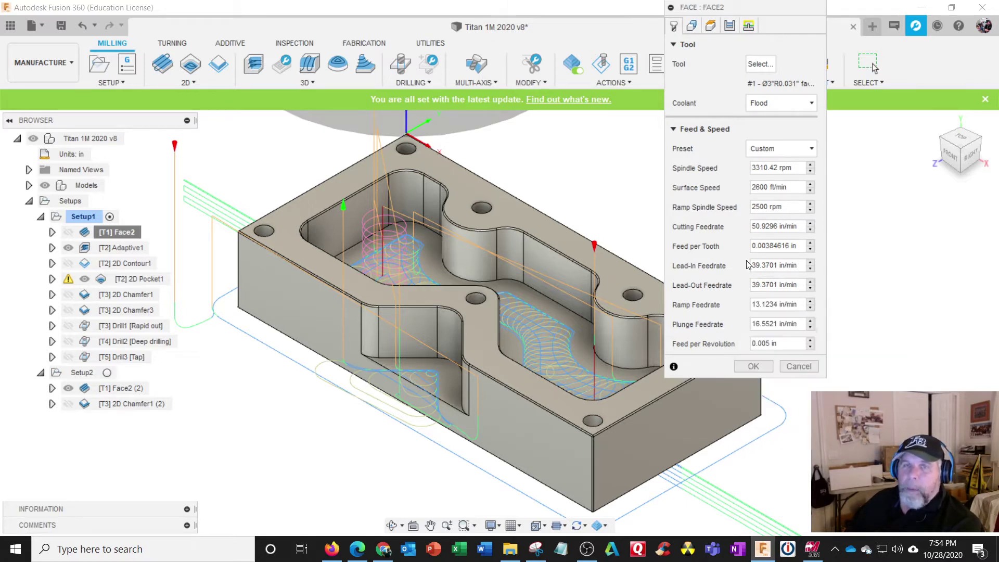
# - Review Face2's ramp spindle speed and feedrate fields, then set Feed per Revolution to .005
pyautogui.click(783, 206)
pyautogui.moveTo(752, 212); pyautogui.dragTo(783, 208)
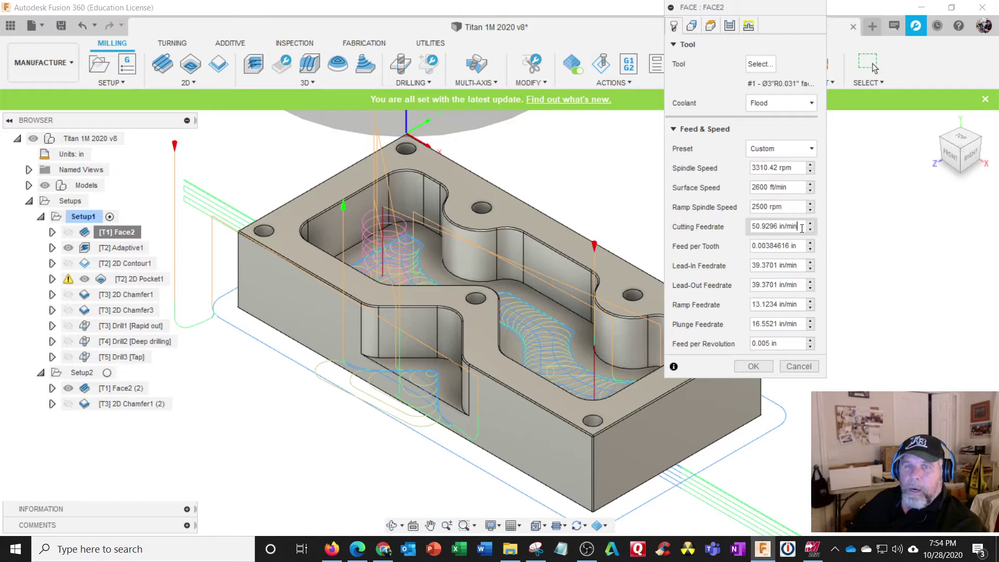
pyautogui.moveTo(774, 227); pyautogui.dragTo(742, 267)
pyautogui.click(795, 265)
pyautogui.moveTo(803, 284); pyautogui.dragTo(760, 290)
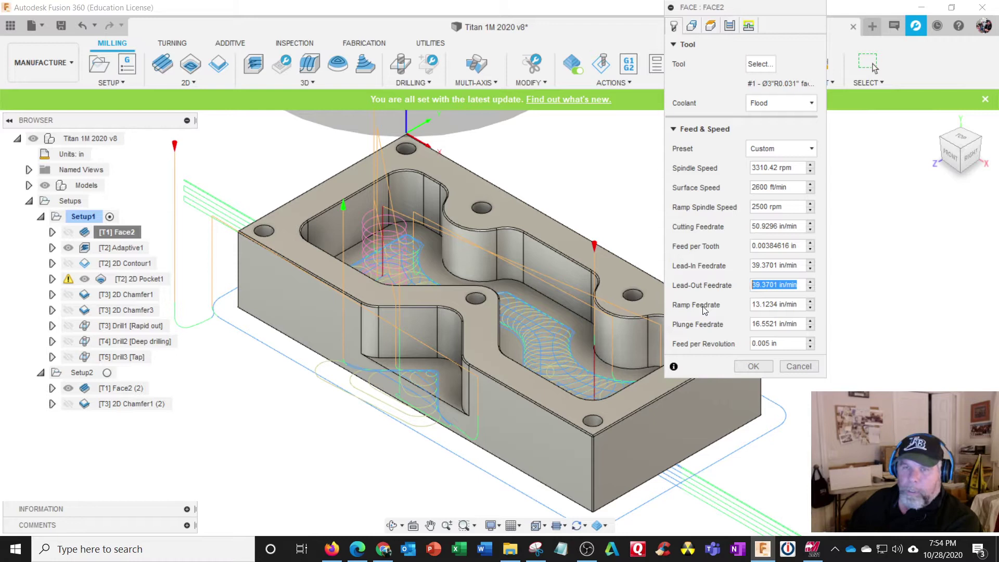
pyautogui.click(747, 344)
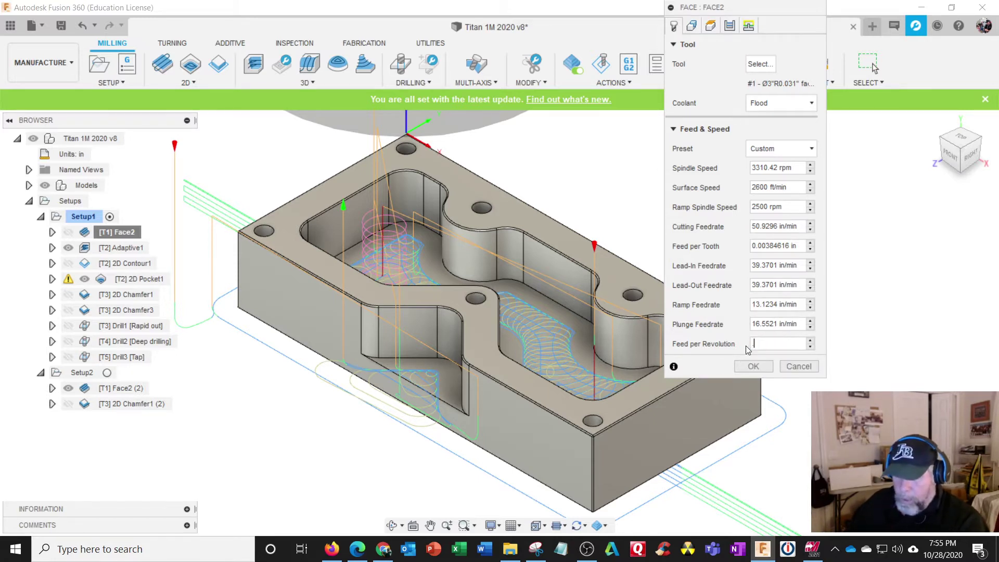
pyautogui.write('.005')
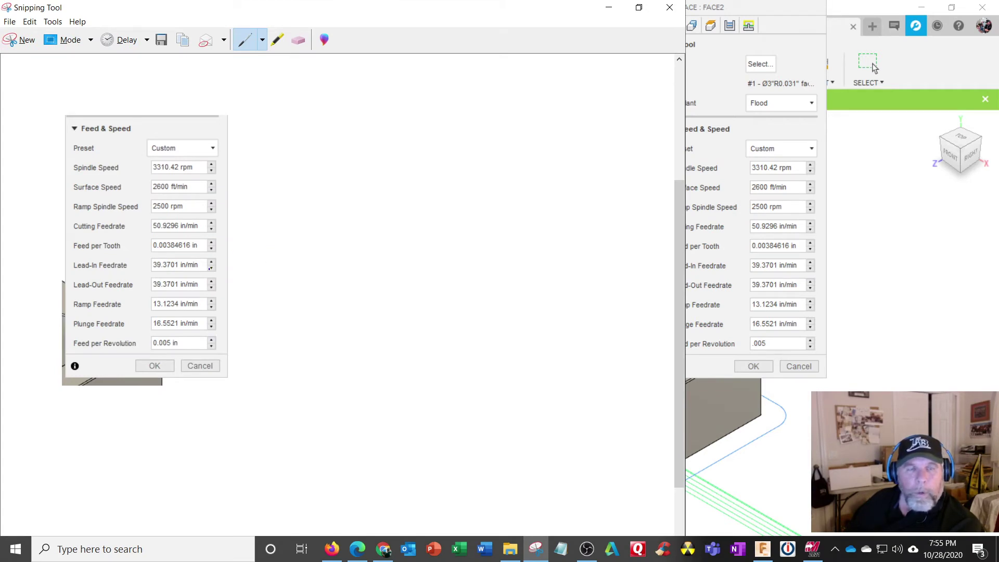
# - Minimize the Snipping Tool capture to reveal Face2's .005 feed per revolution settings
pyautogui.click(609, 8)
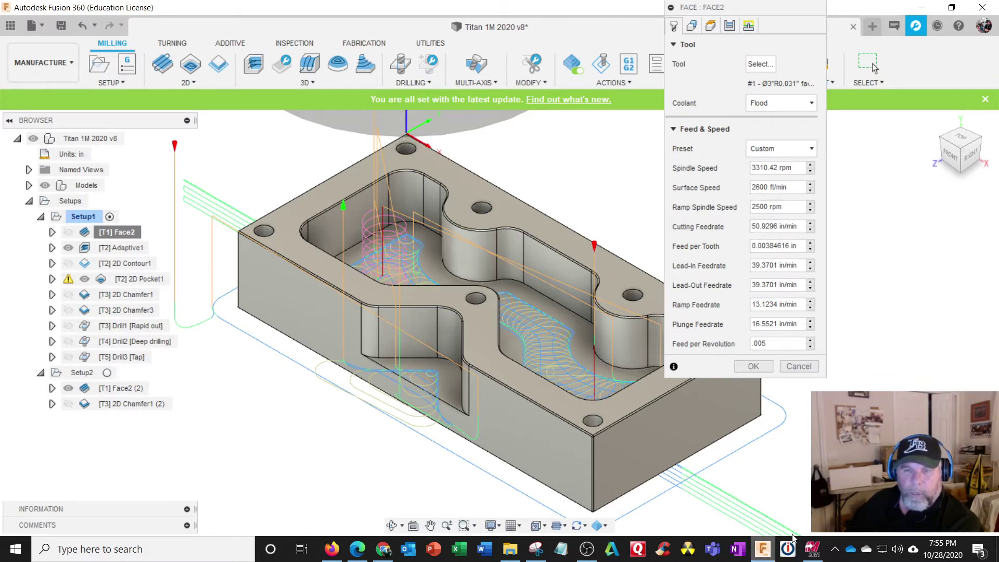
pyautogui.click(814, 552)
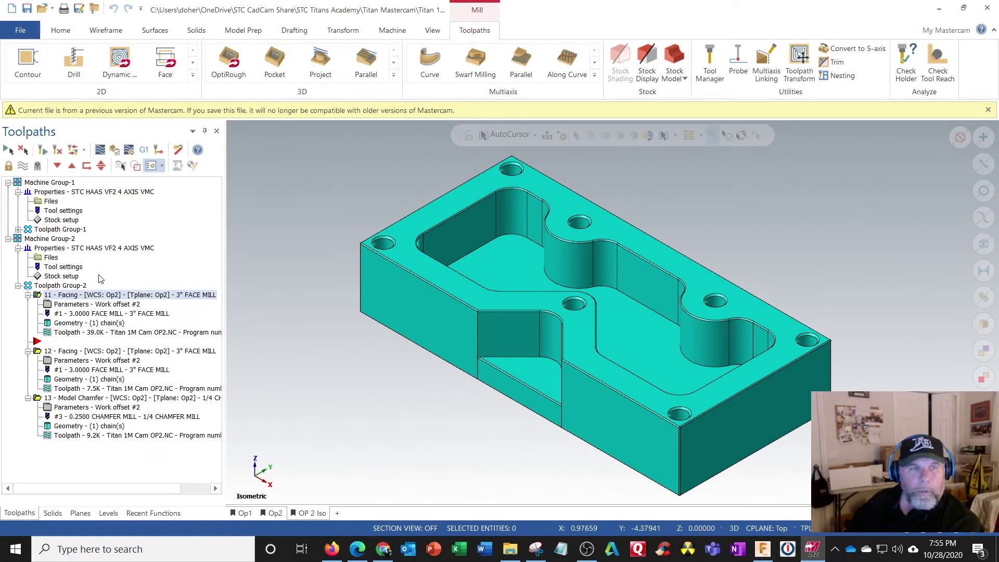
pyautogui.click(102, 306)
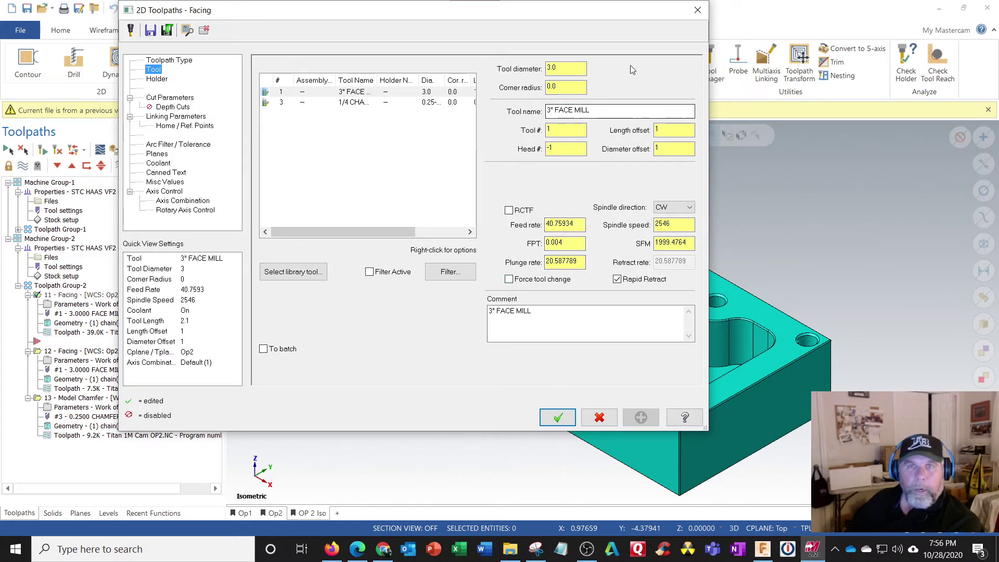
pyautogui.click(697, 10)
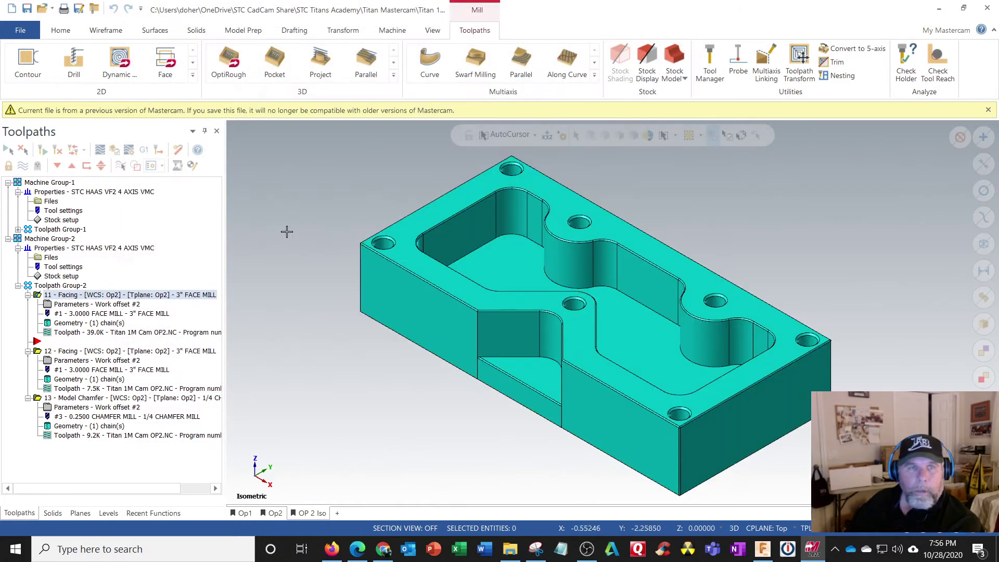
pyautogui.click(763, 555)
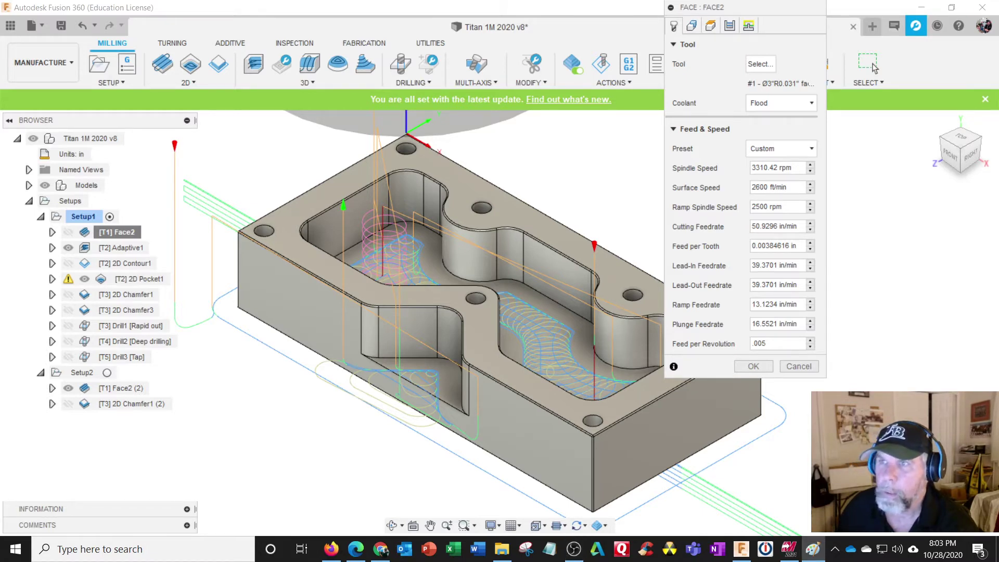
# - Save the annotated Paint image over 'Fusion 360 feed & speed update efd.jpg', then minimize Paint
pyautogui.hotkey('alt', 'Tab')
pyautogui.moveTo(508, 25); pyautogui.dragTo(446, 22)
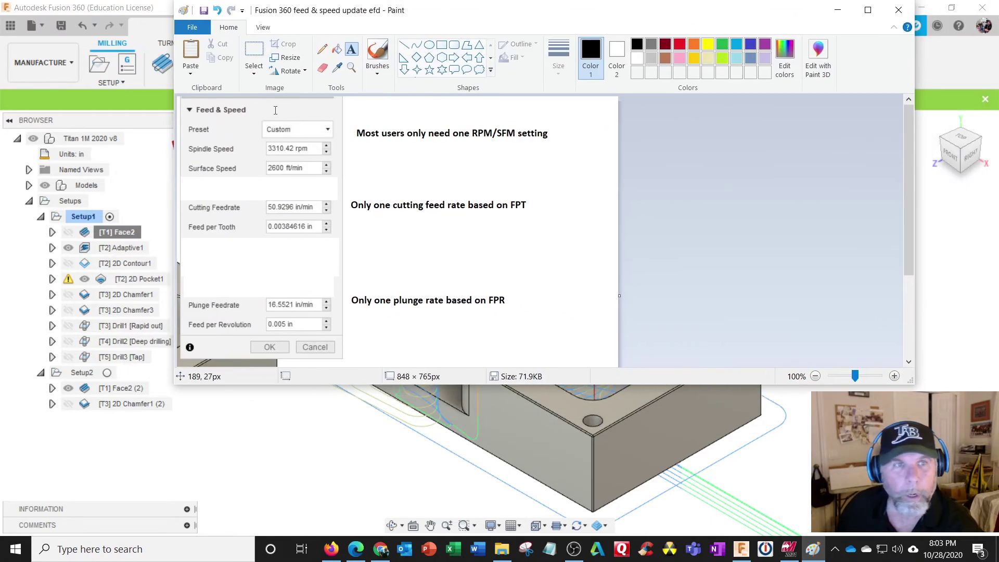
pyautogui.click(193, 29)
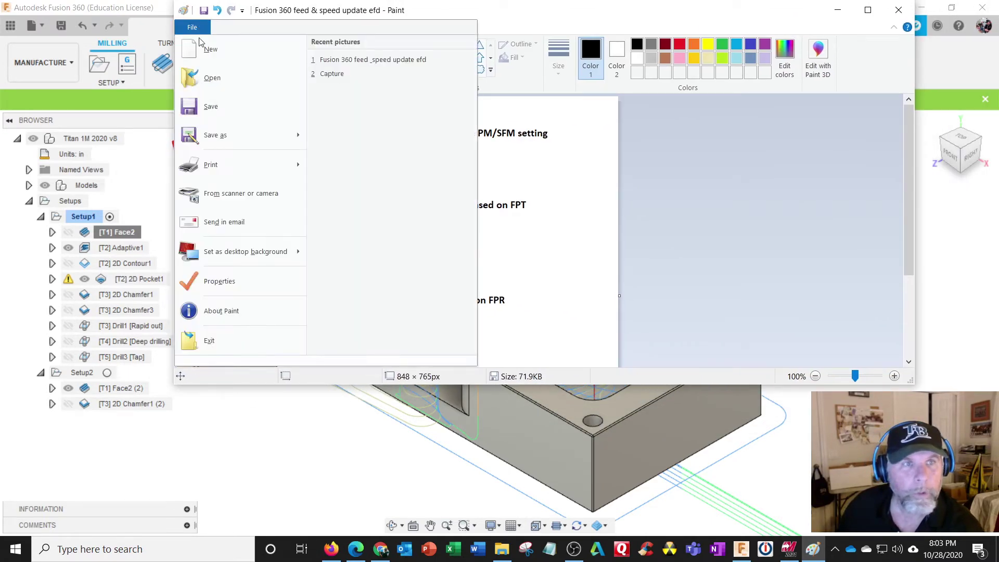
pyautogui.click(225, 134)
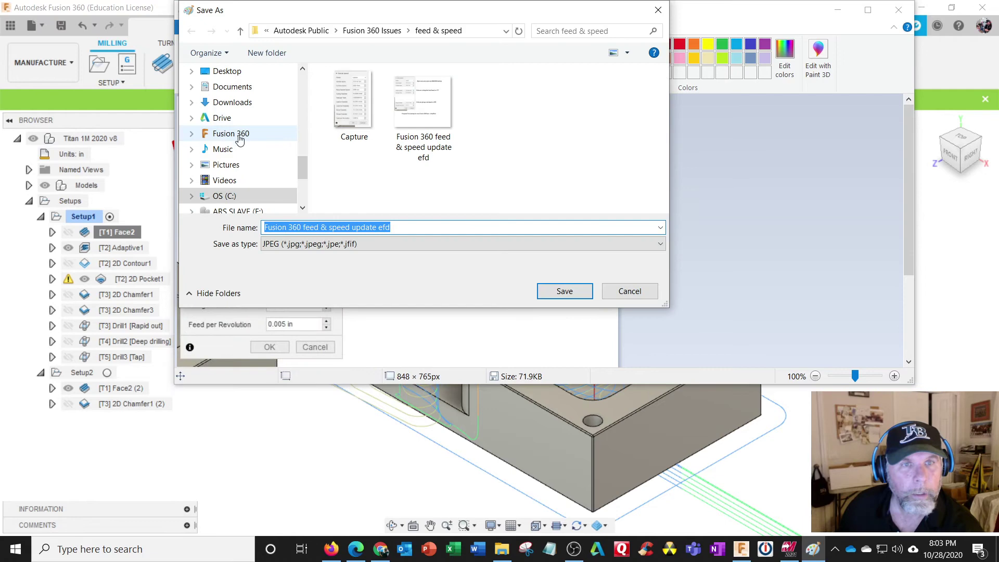
pyautogui.click(424, 104)
pyautogui.click(565, 292)
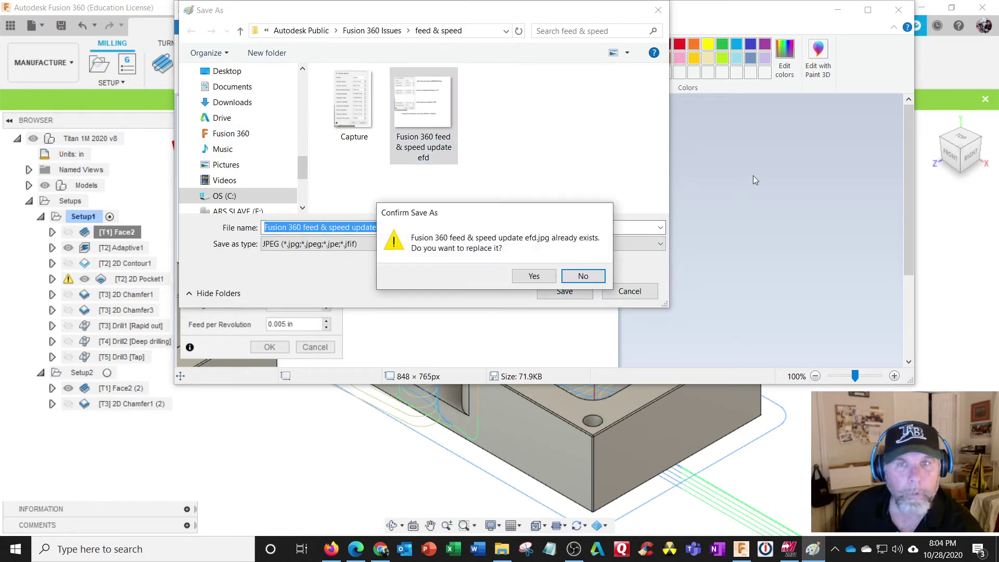
pyautogui.click(534, 276)
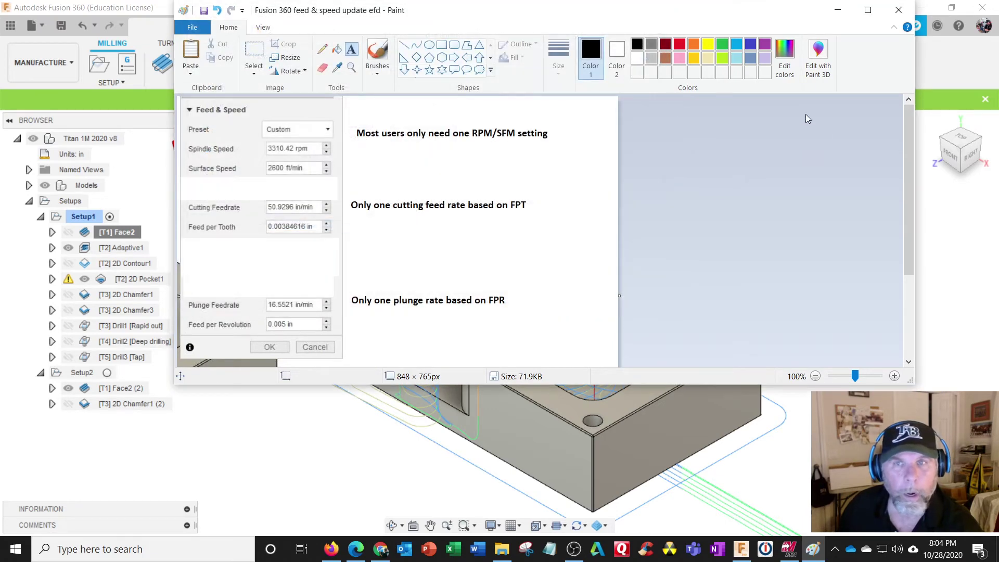
pyautogui.click(837, 9)
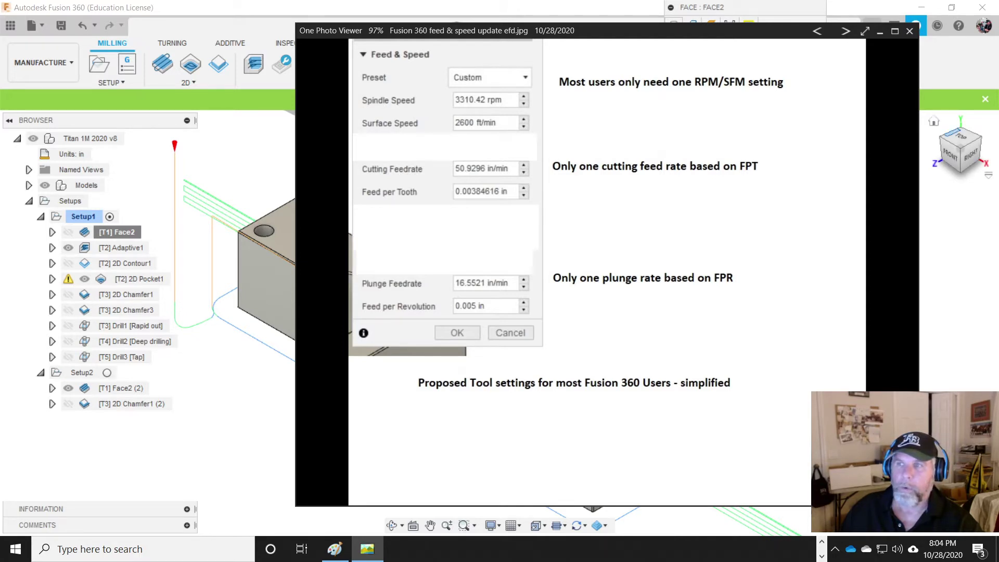
# - View the full Feed & Speed panel capture in Photos, then close the viewer and Paint
pyautogui.press('Left')
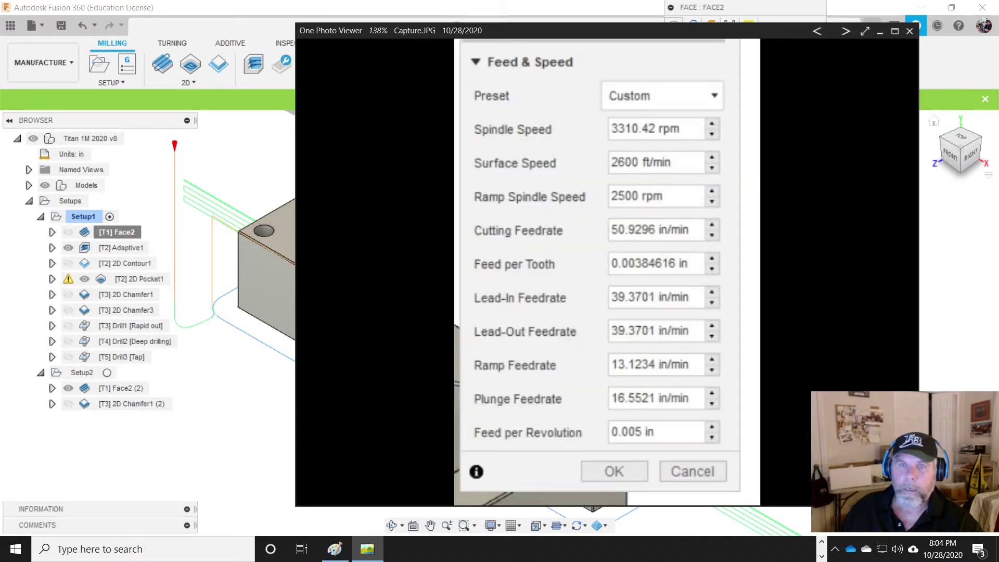
pyautogui.moveTo(601, 32); pyautogui.dragTo(507, 30)
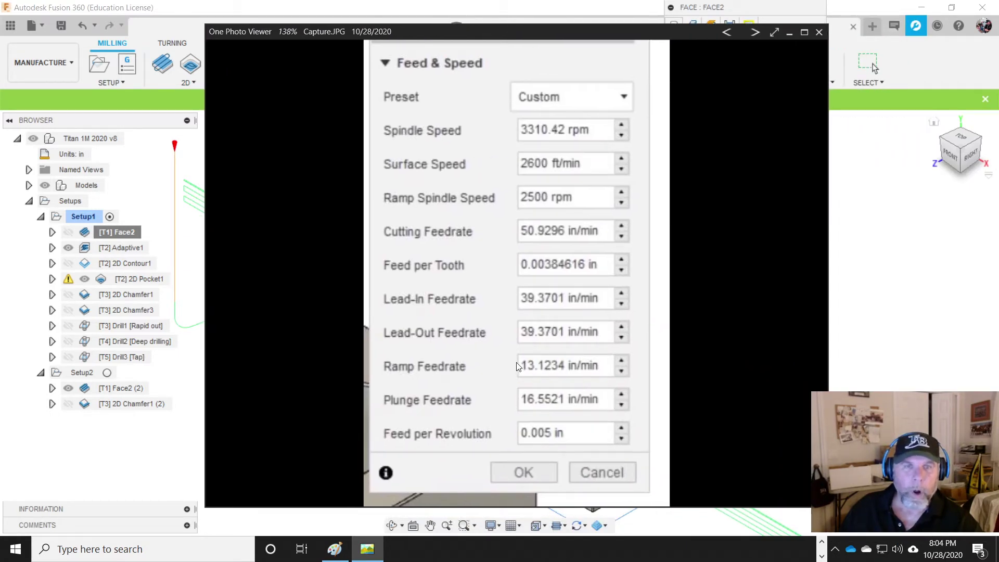
pyautogui.click(819, 32)
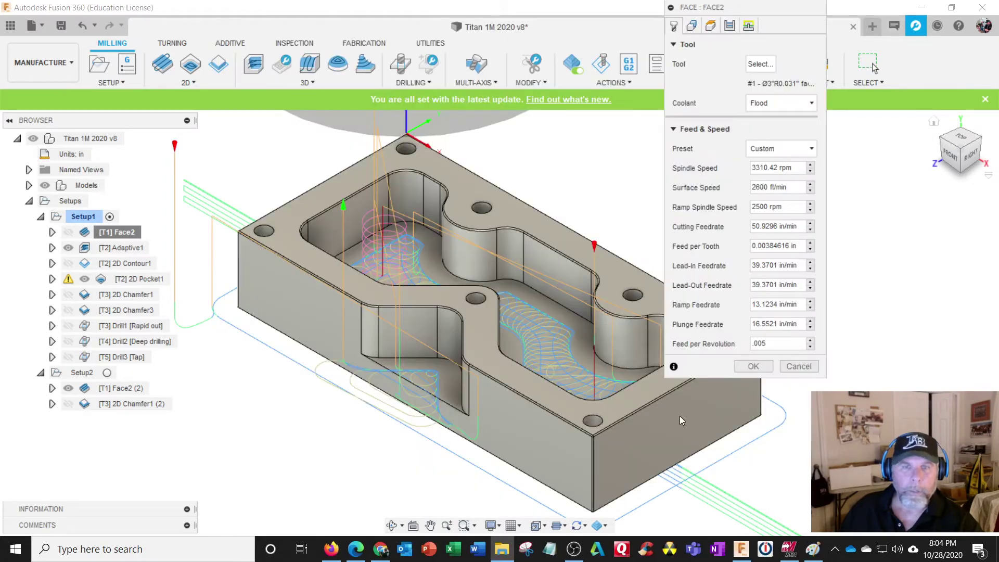
pyautogui.click(812, 549)
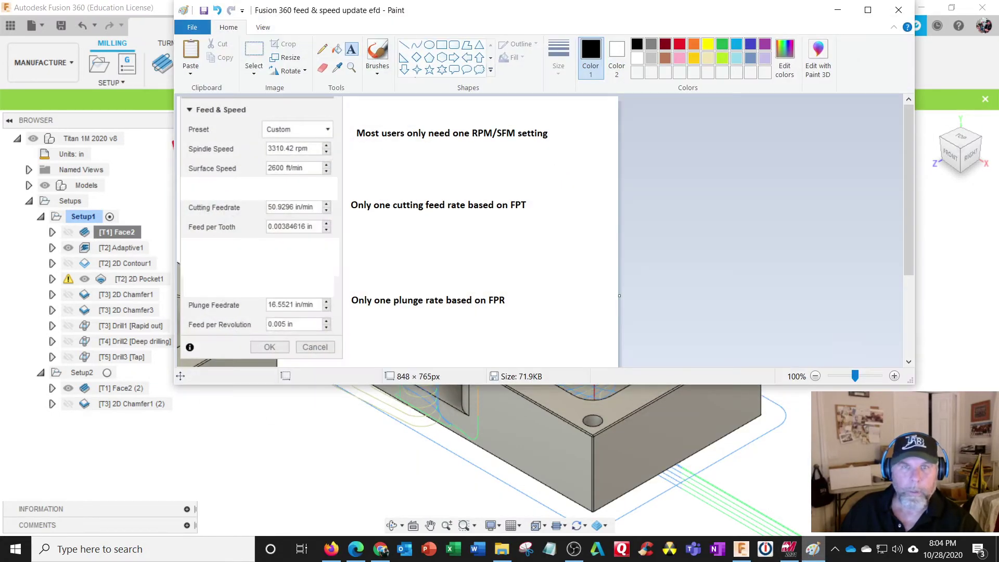
pyautogui.click(898, 9)
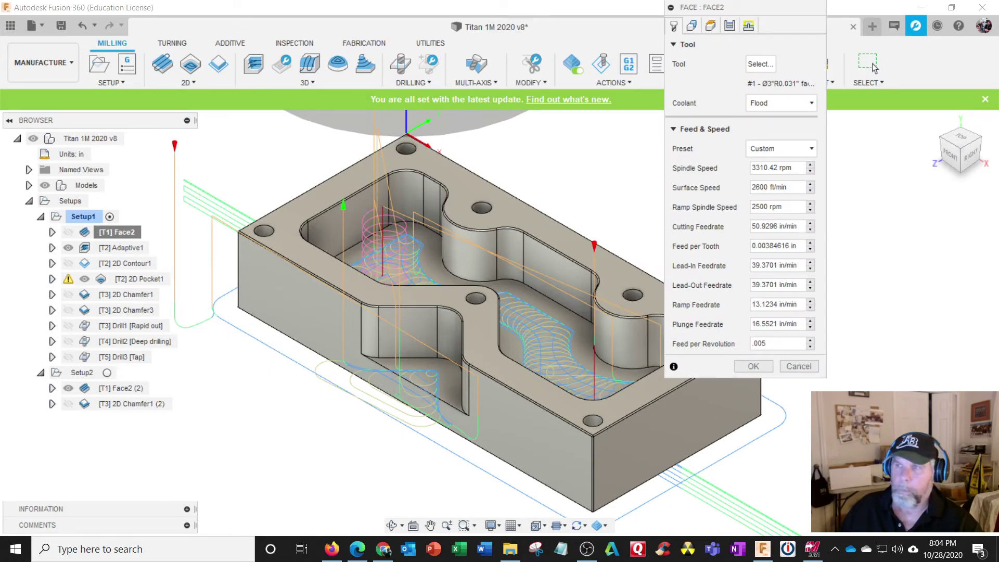
# - Briefly show and hide the browser, then switch to Mastercam's Op2 part
pyautogui.click(371, 541)
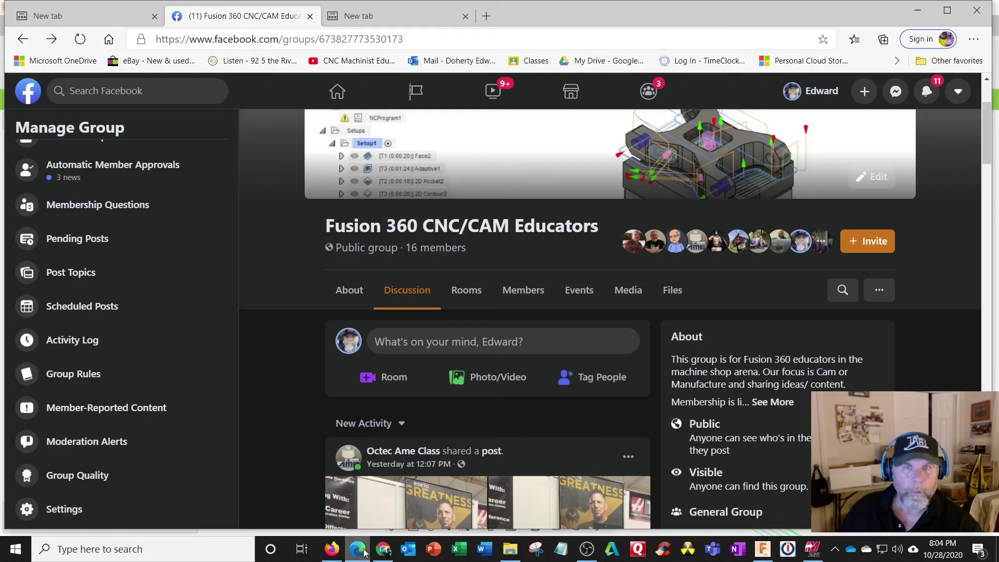
pyautogui.click(372, 542)
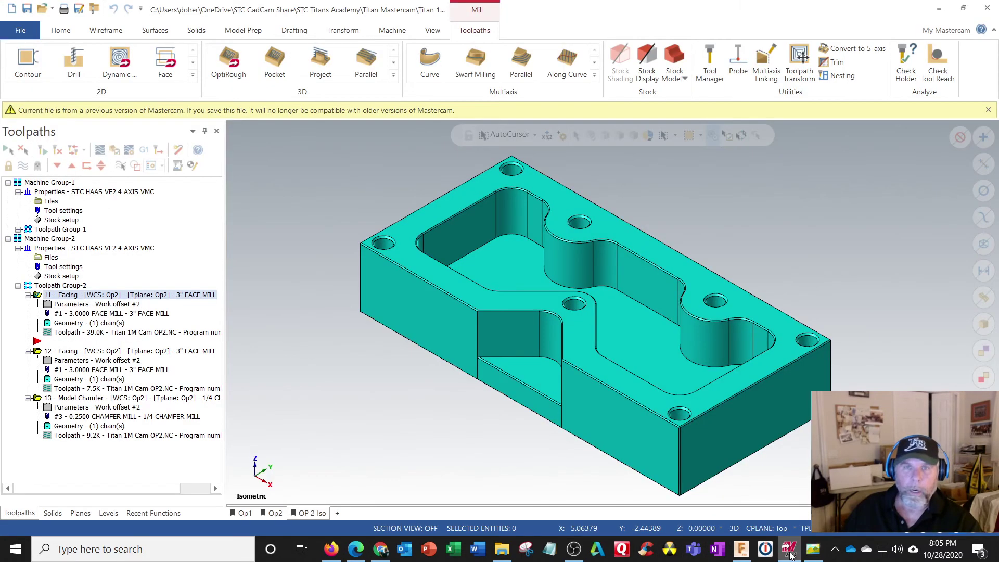
pyautogui.click(789, 549)
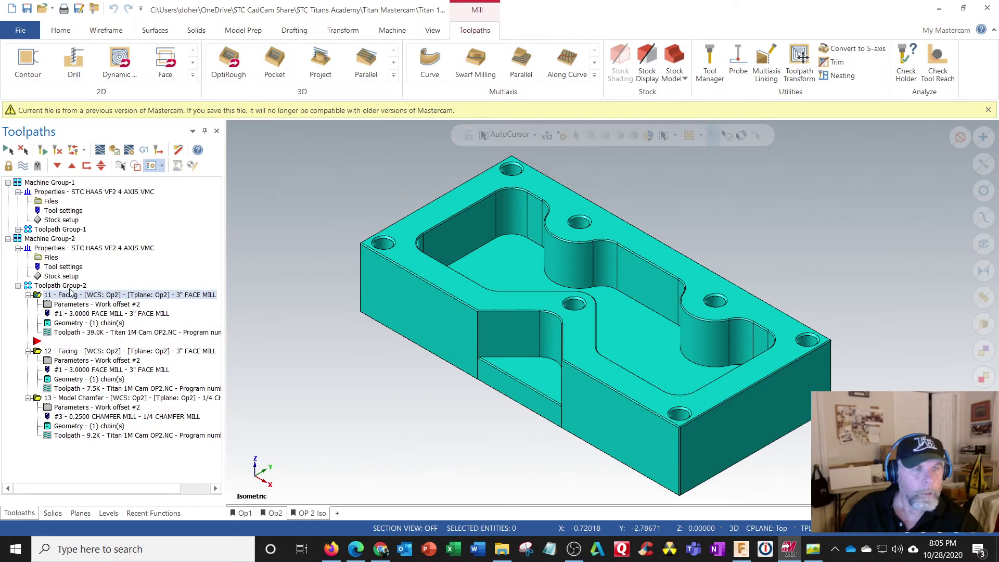
# - Open operation 2, Dynamic OptiRough, in Toolpath Group-1 and show its Tool settings
pyautogui.click(18, 230)
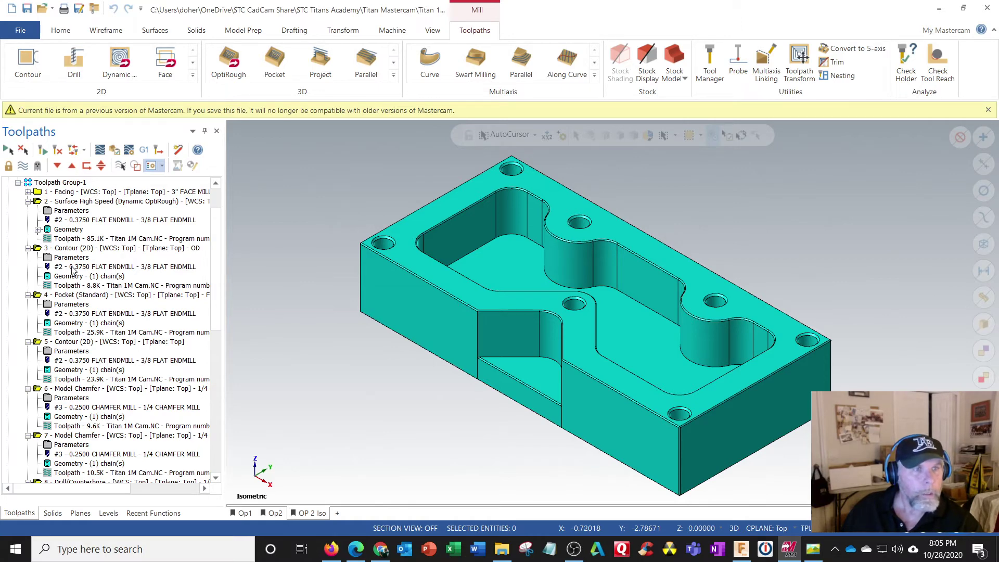
pyautogui.scroll(1, 73, 270)
pyautogui.click(97, 242)
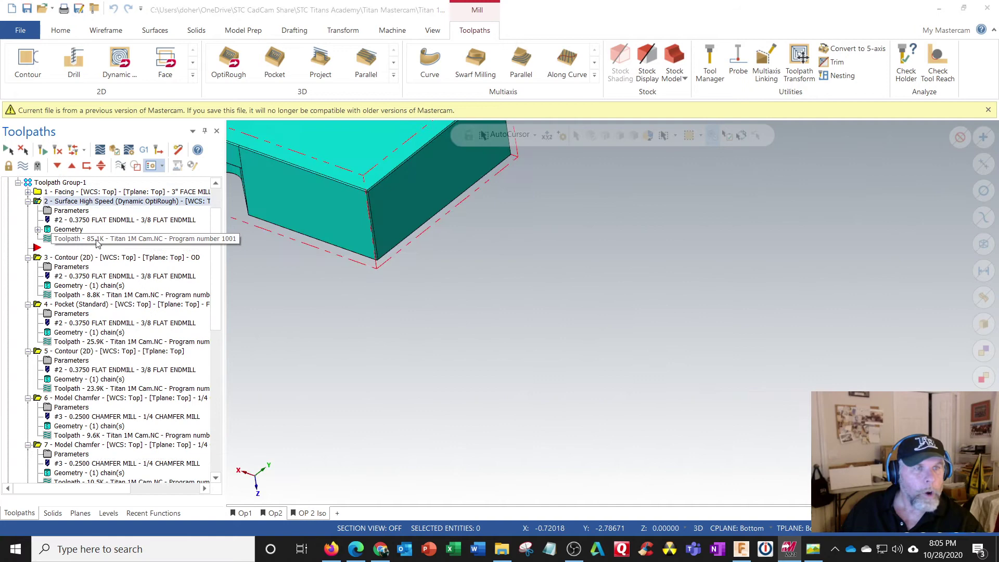
pyautogui.click(71, 210)
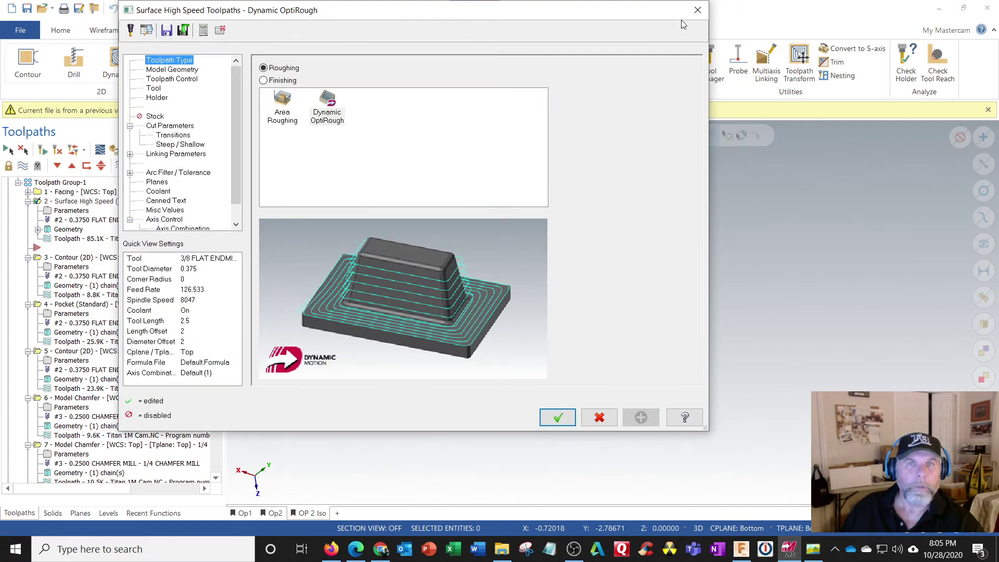
pyautogui.moveTo(645, 10); pyautogui.dragTo(768, 33)
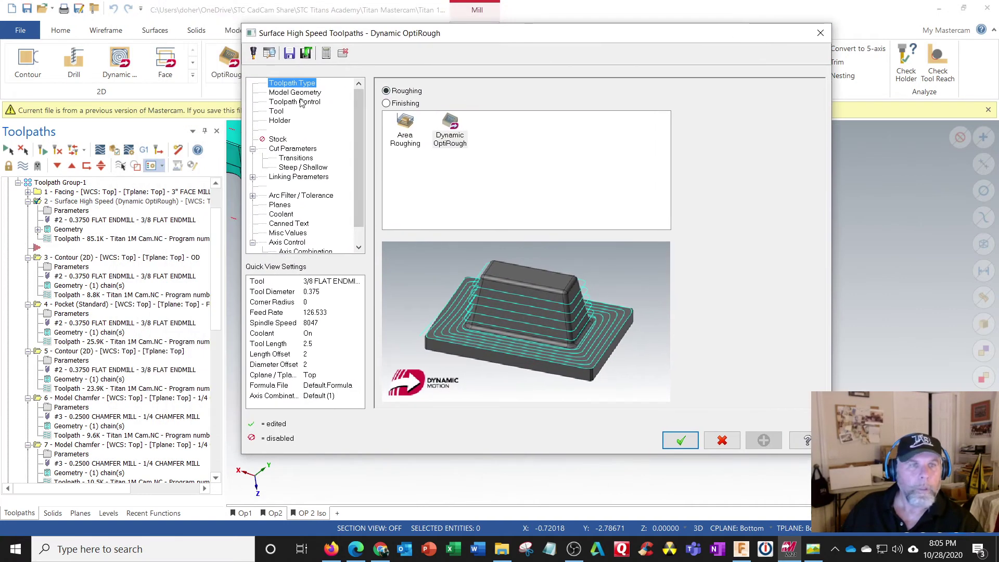
pyautogui.click(284, 112)
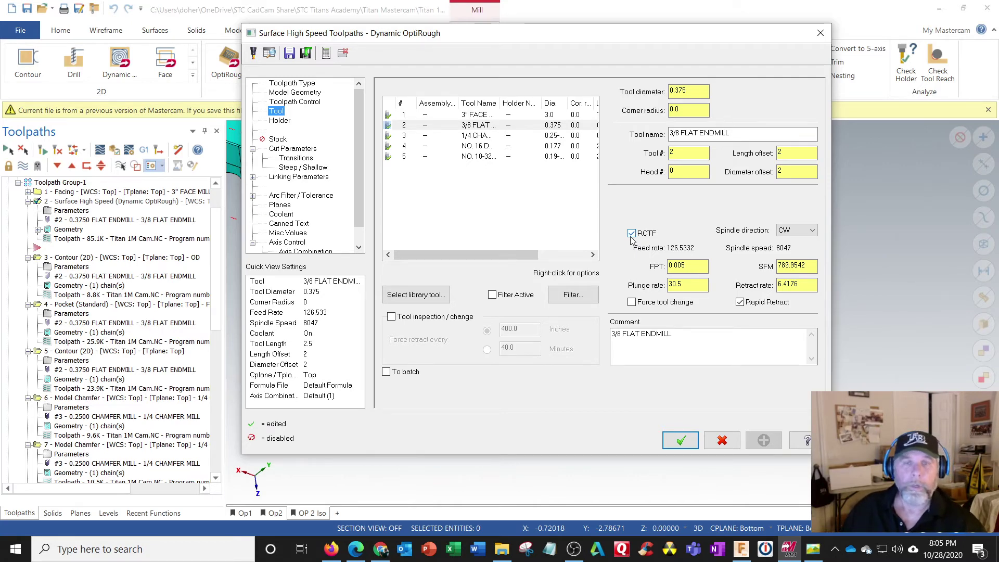
# - Compare RCTF on (126.5332) and off, leaving it off with feed rate 120.705
pyautogui.click(632, 233)
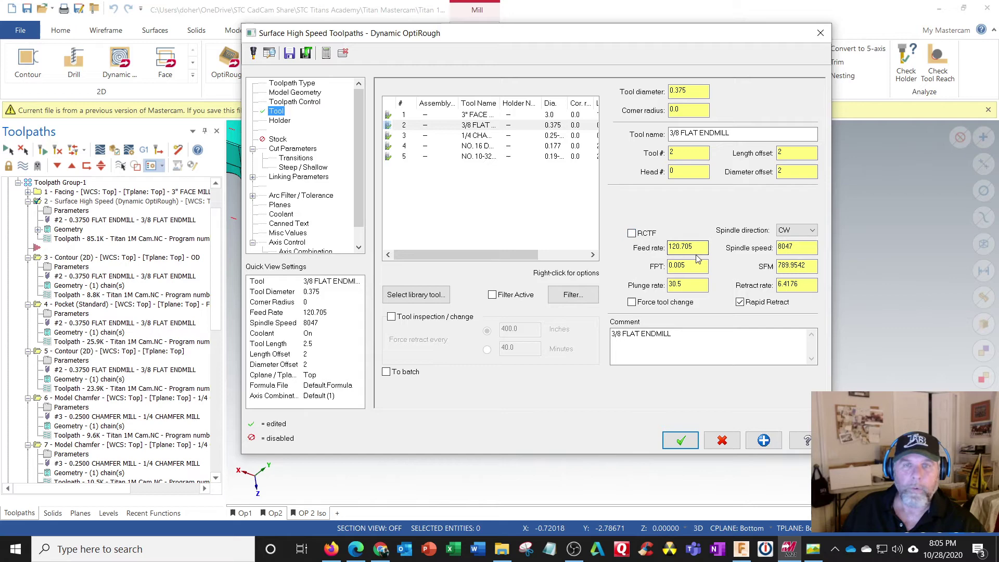
pyautogui.click(632, 234)
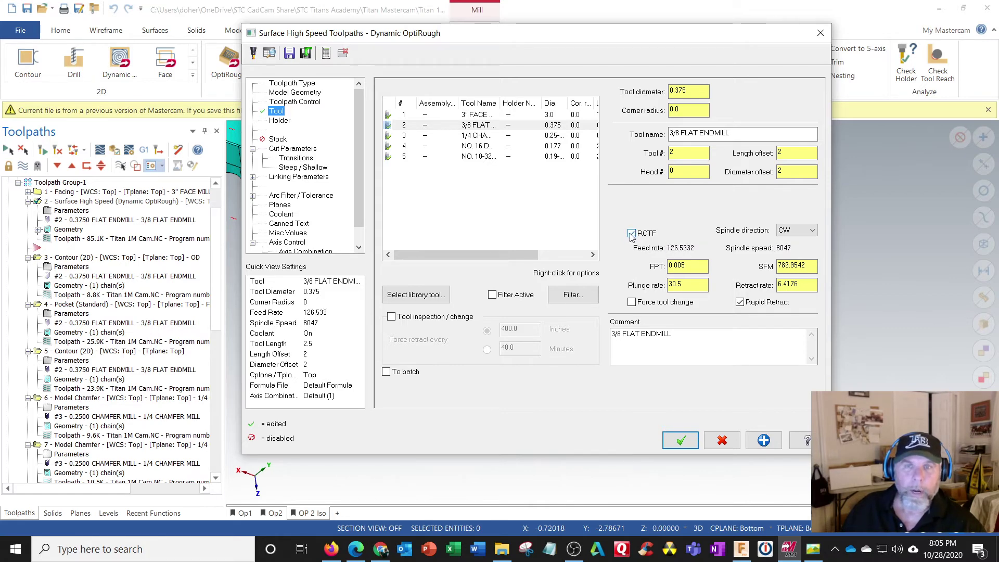
pyautogui.click(632, 234)
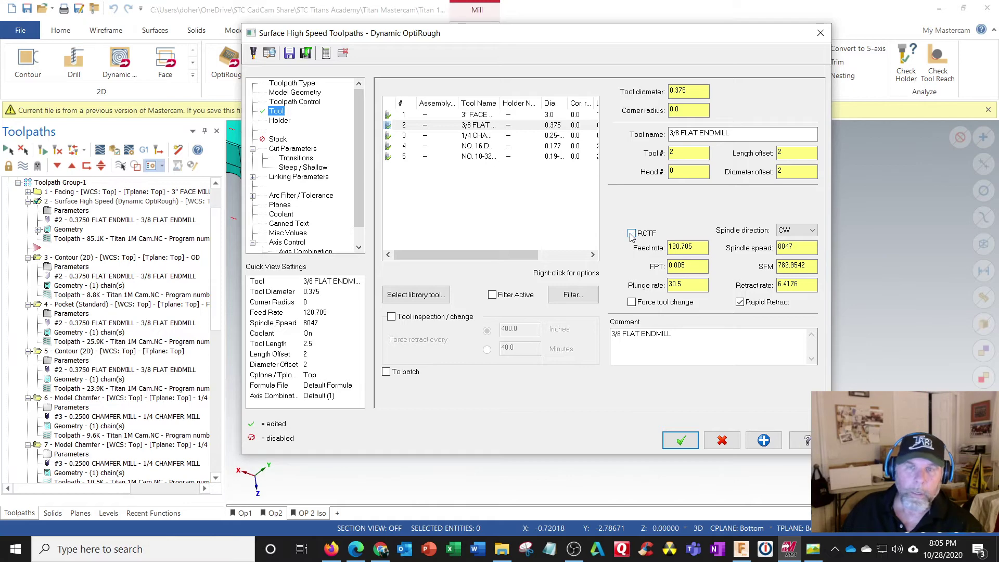
pyautogui.click(799, 289)
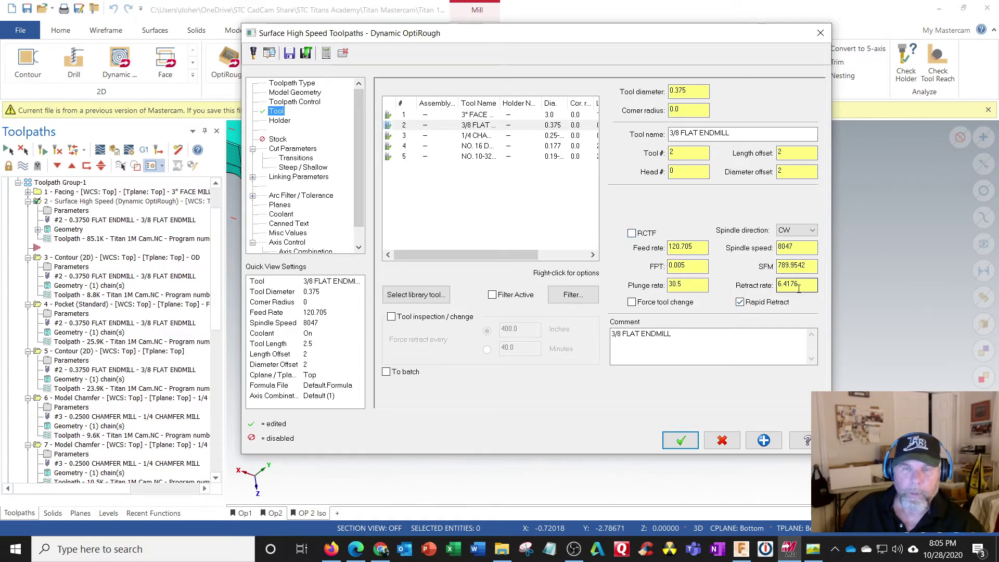
pyautogui.click(741, 303)
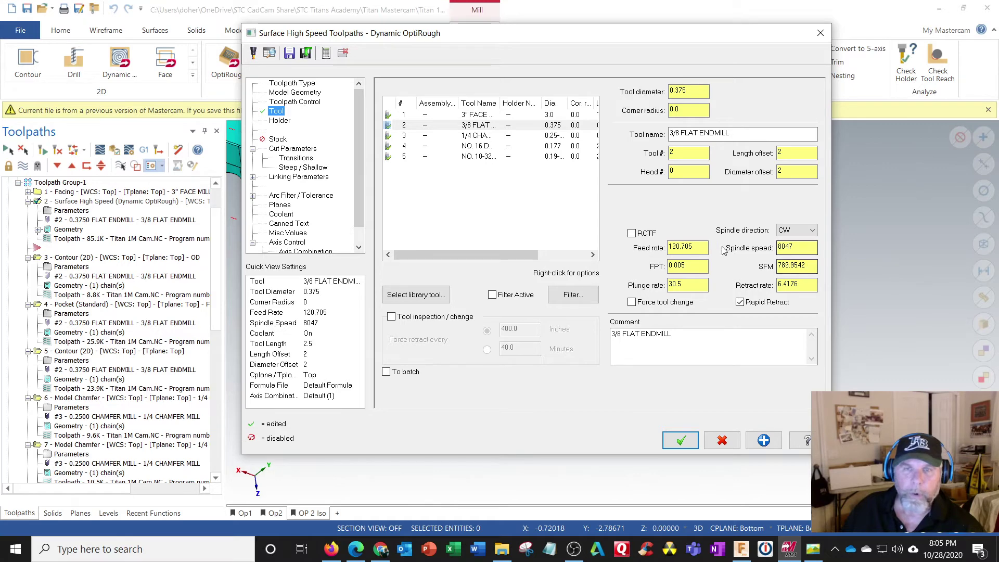
pyautogui.click(632, 234)
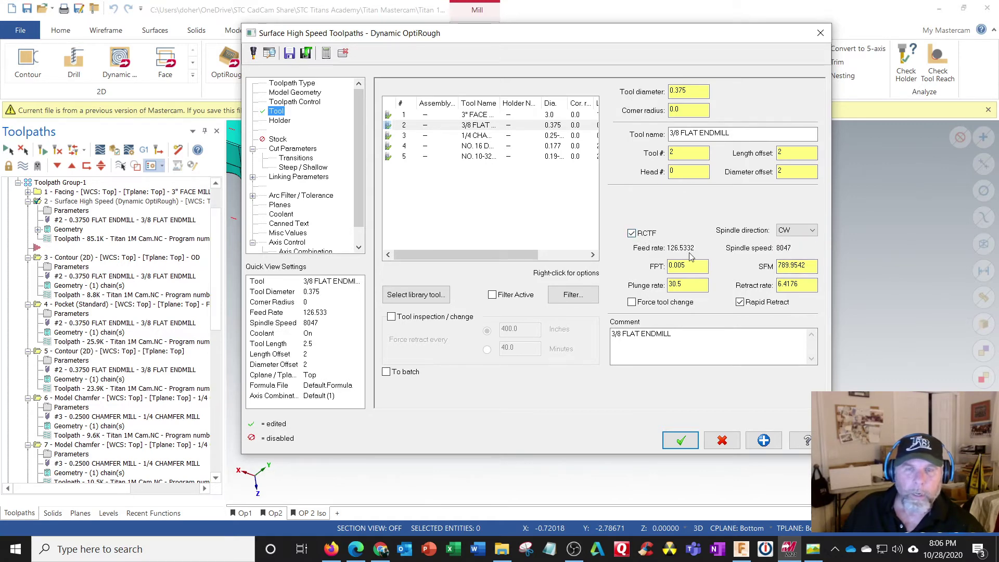
pyautogui.click(631, 234)
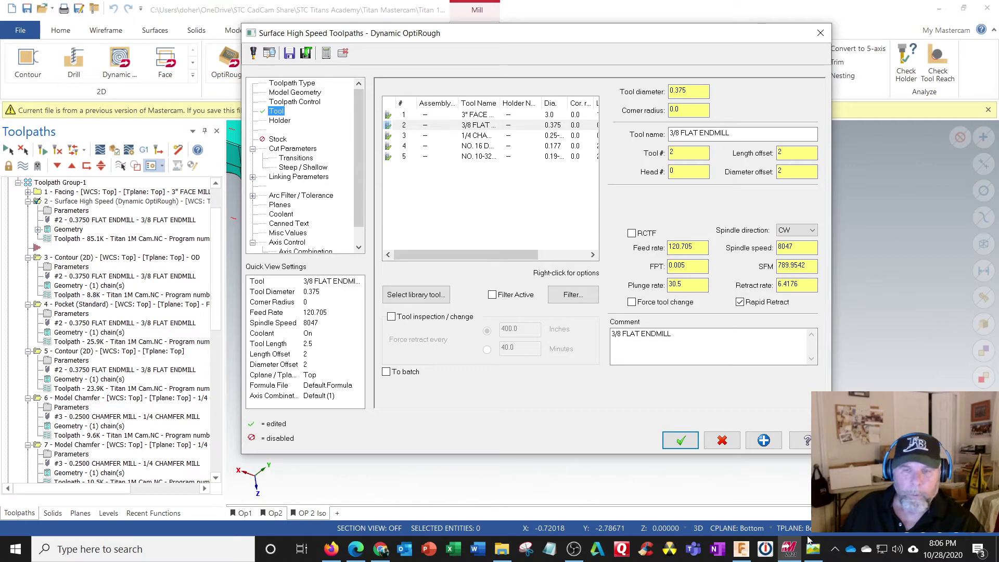
# - Close the Mastercam parameters and cancel the Face2 feed & speed changes in Fusion 360
pyautogui.click(573, 549)
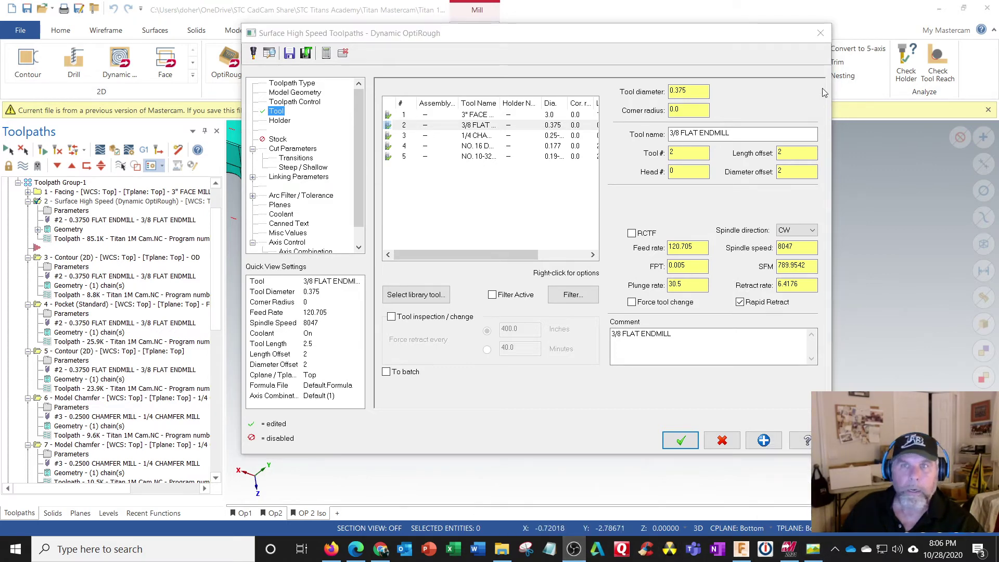
pyautogui.click(820, 33)
pyautogui.click(938, 9)
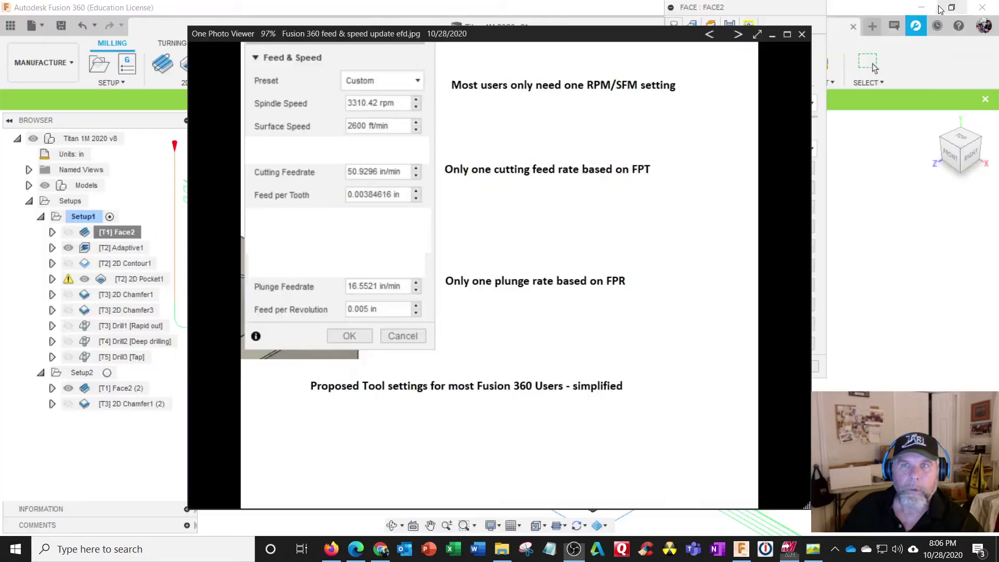
pyautogui.click(771, 34)
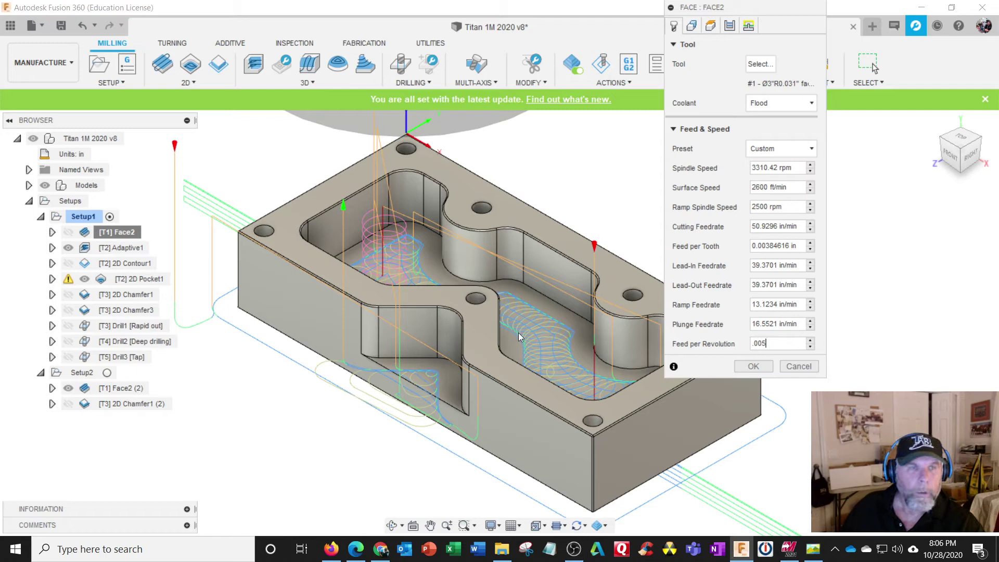
pyautogui.click(793, 365)
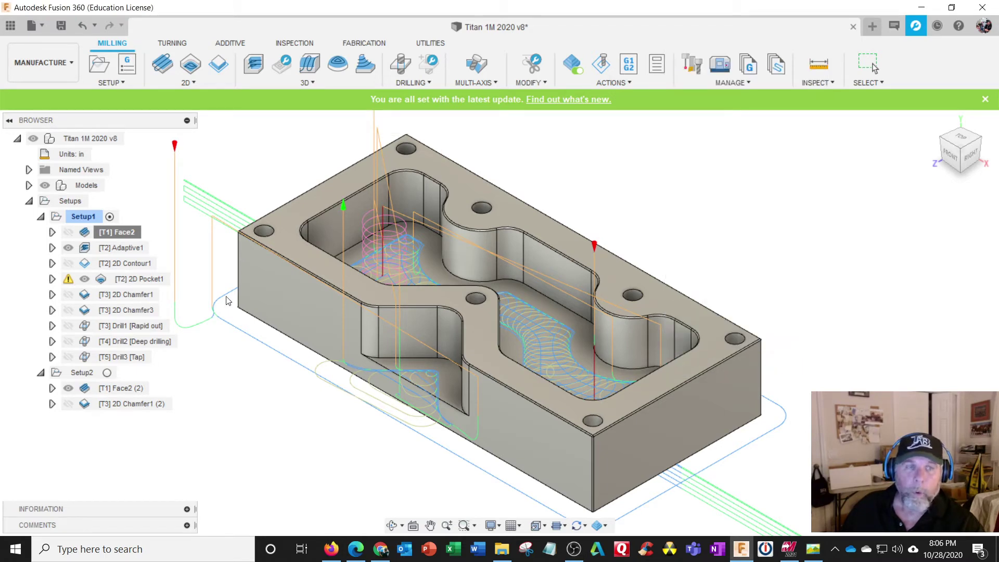
# - Read the 2D Pocket1 warning log, then close it
pyautogui.click(69, 281)
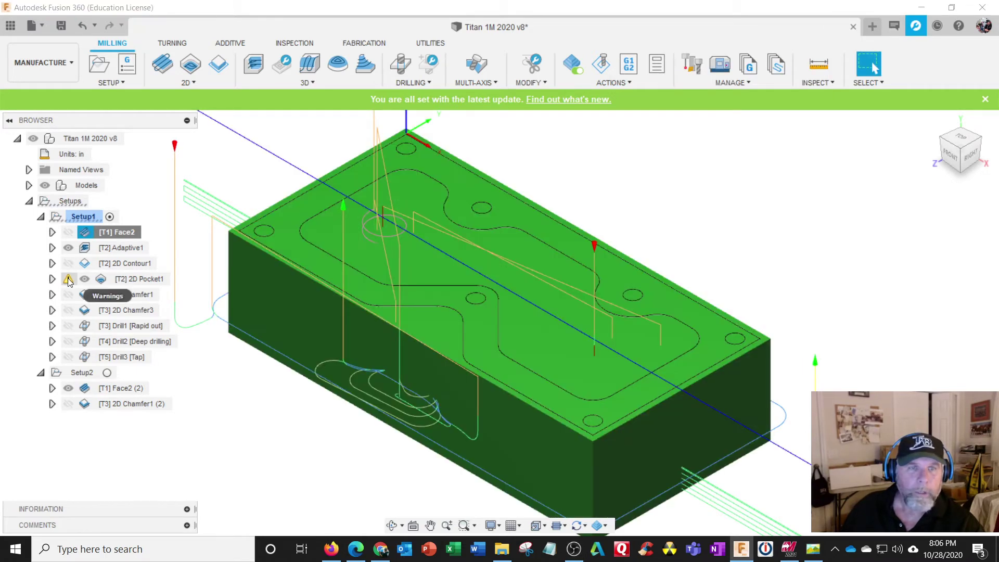
pyautogui.click(68, 280)
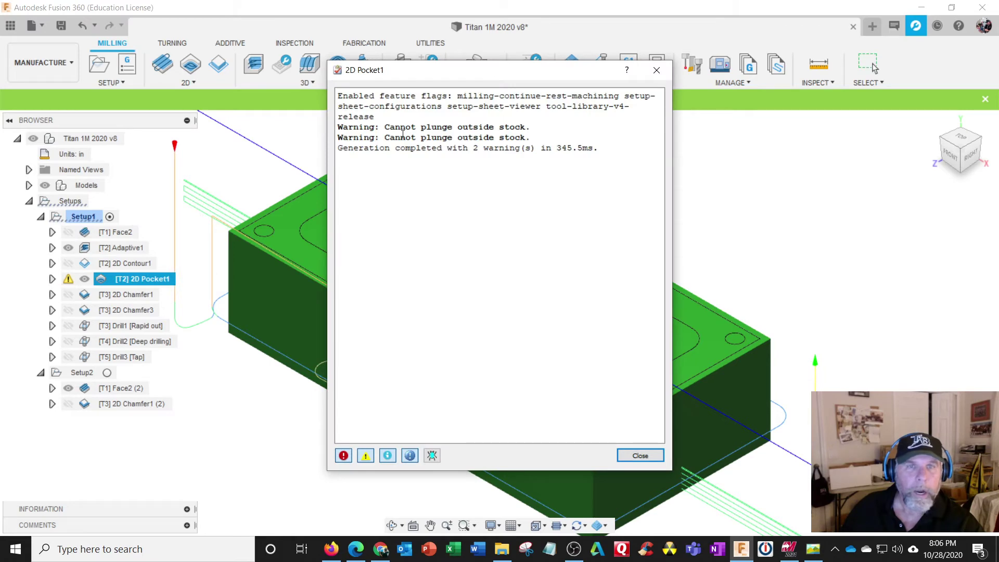
pyautogui.click(639, 456)
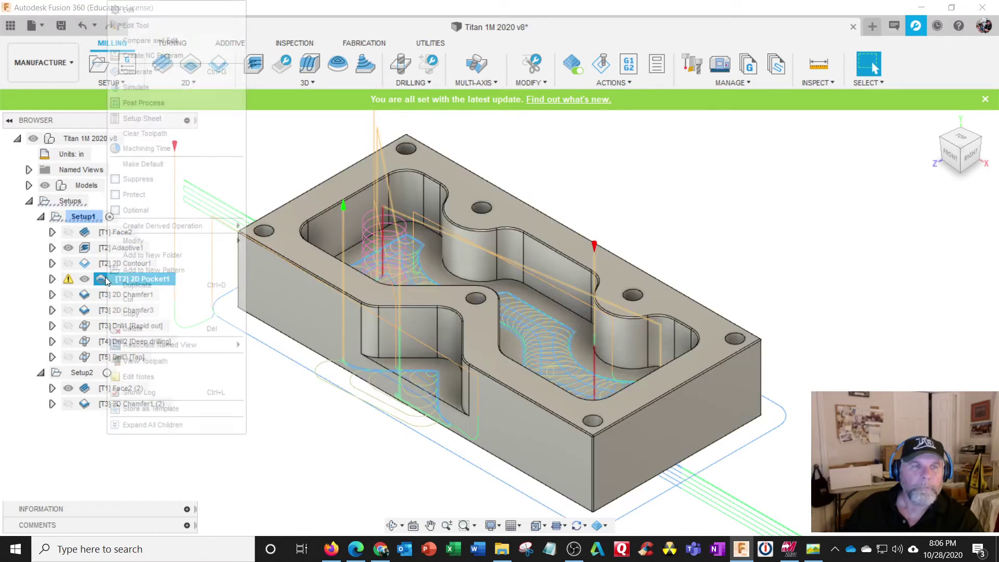
# - Change 2D Pocket1's Linking Ramp Type to Helix and accept the edit
pyautogui.click(131, 9)
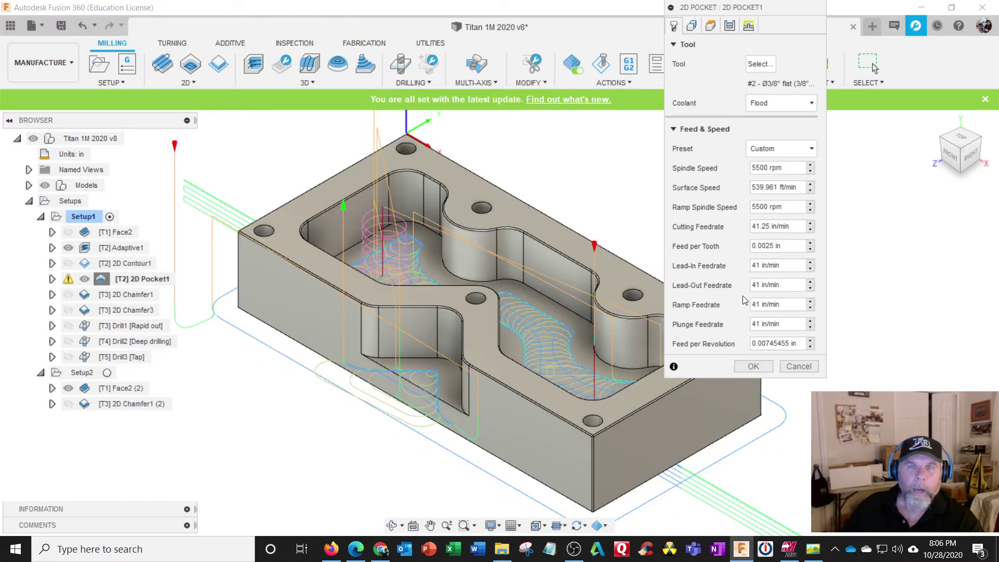
pyautogui.click(748, 25)
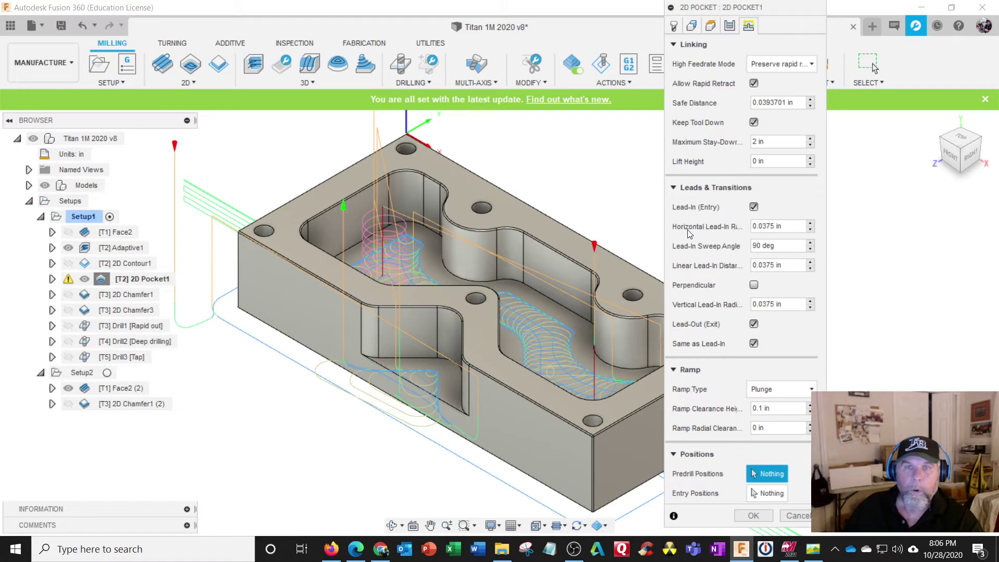
pyautogui.click(682, 187)
pyautogui.click(787, 233)
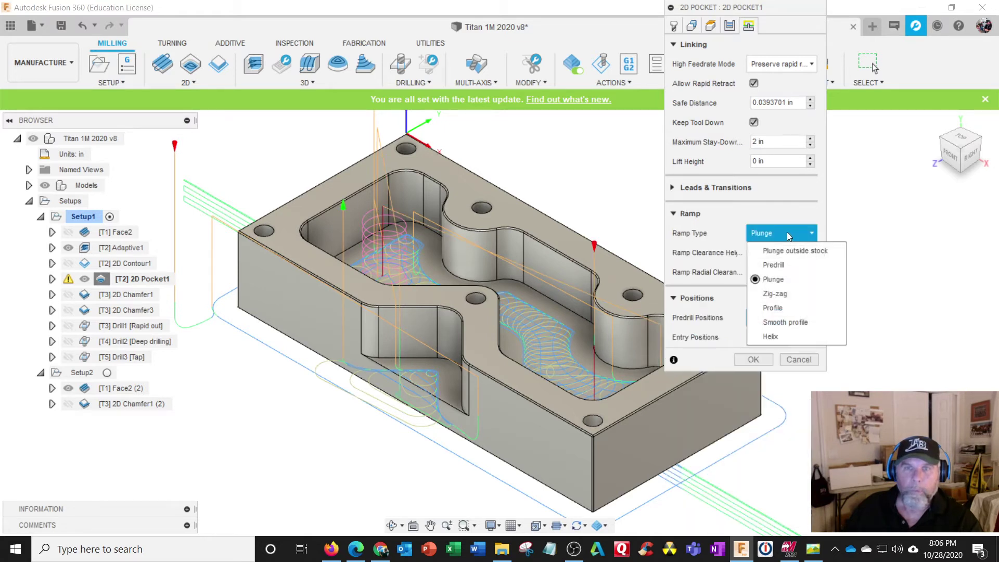
pyautogui.click(774, 337)
pyautogui.click(757, 438)
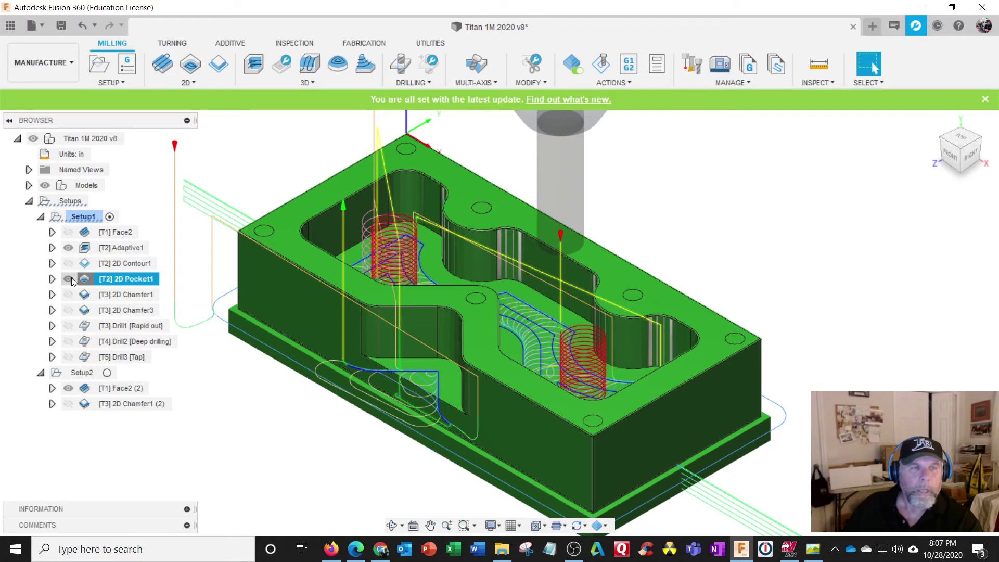
pyautogui.rightClick(113, 279)
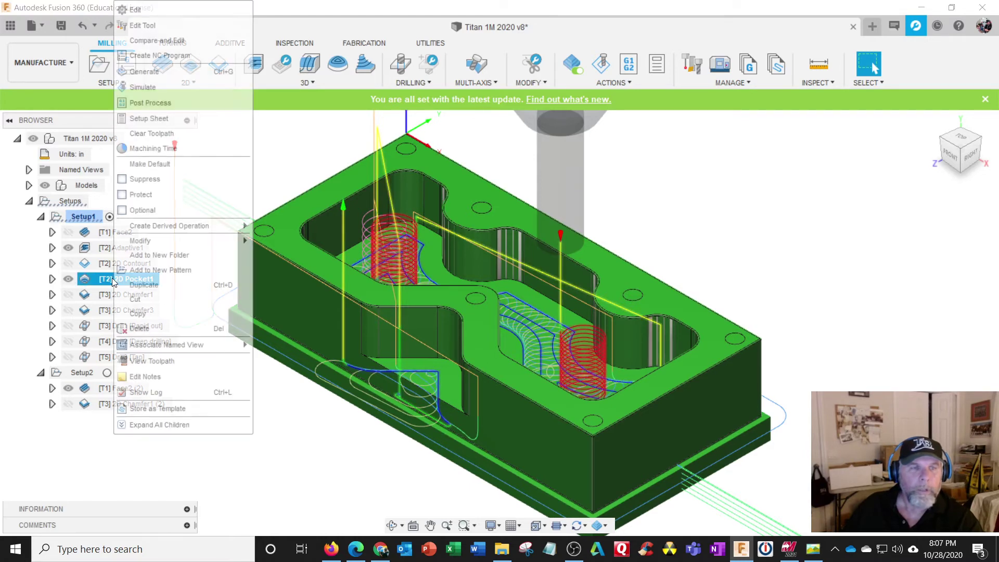
pyautogui.click(163, 12)
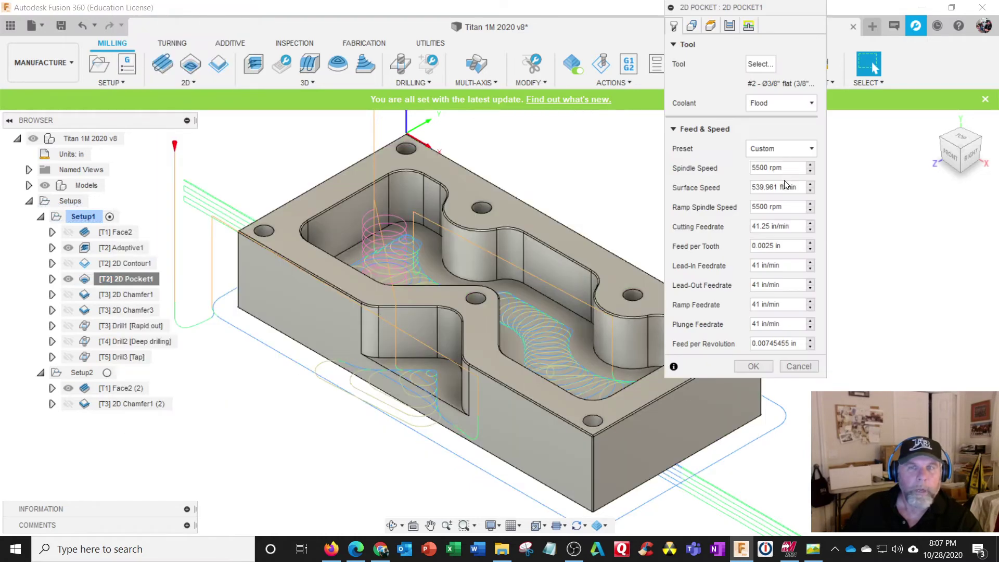
pyautogui.click(748, 26)
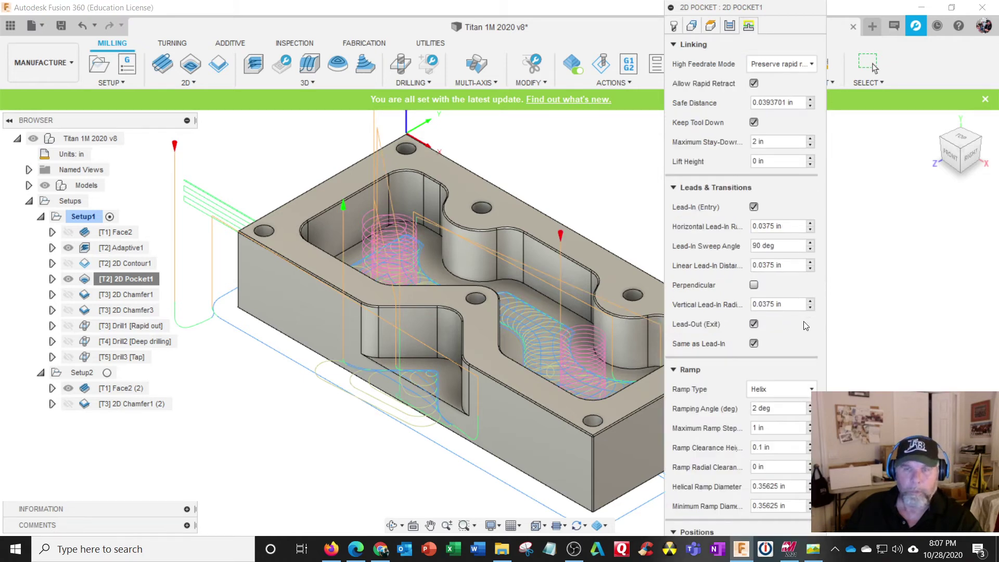
pyautogui.click(779, 389)
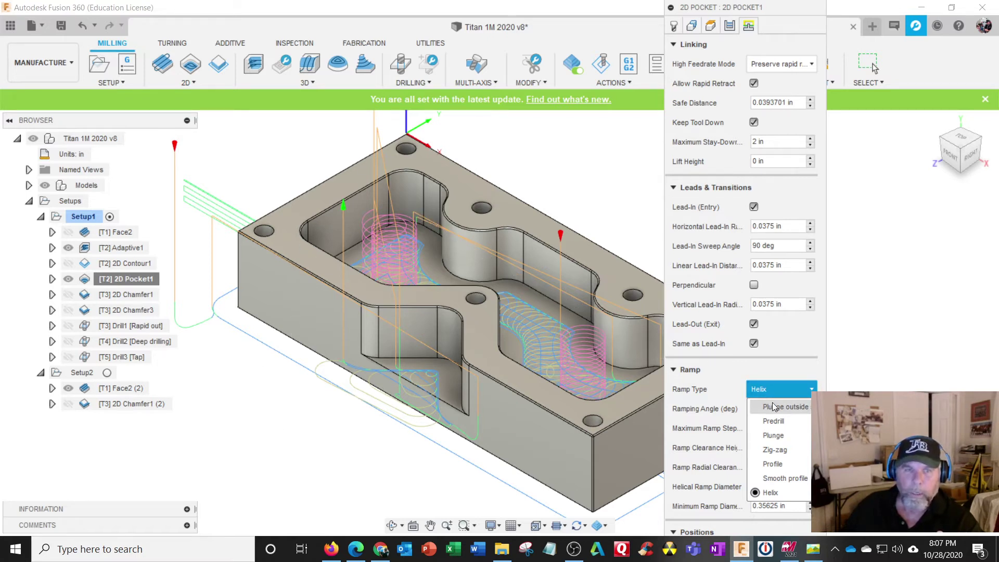
pyautogui.click(69, 248)
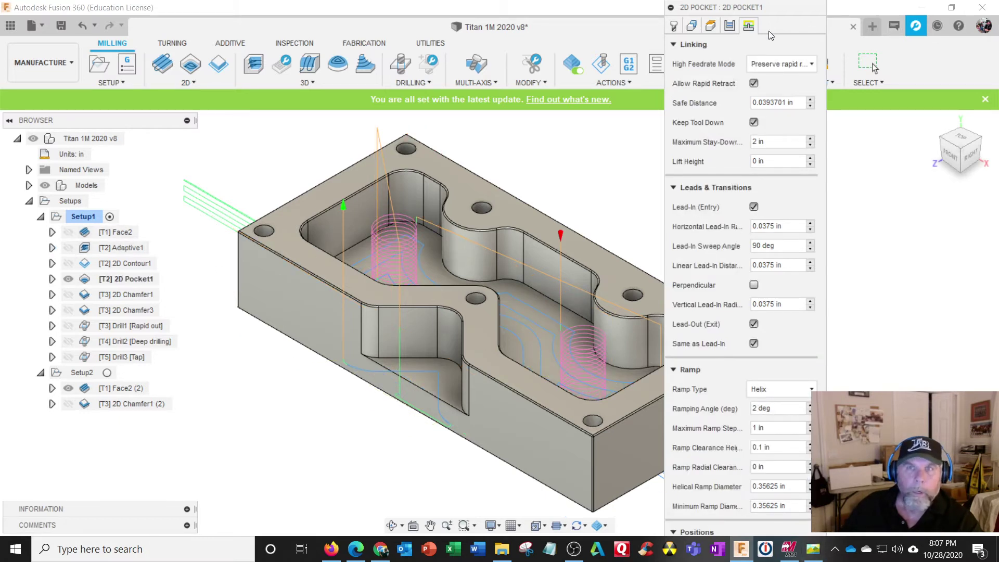
pyautogui.moveTo(773, 10); pyautogui.dragTo(765, 7)
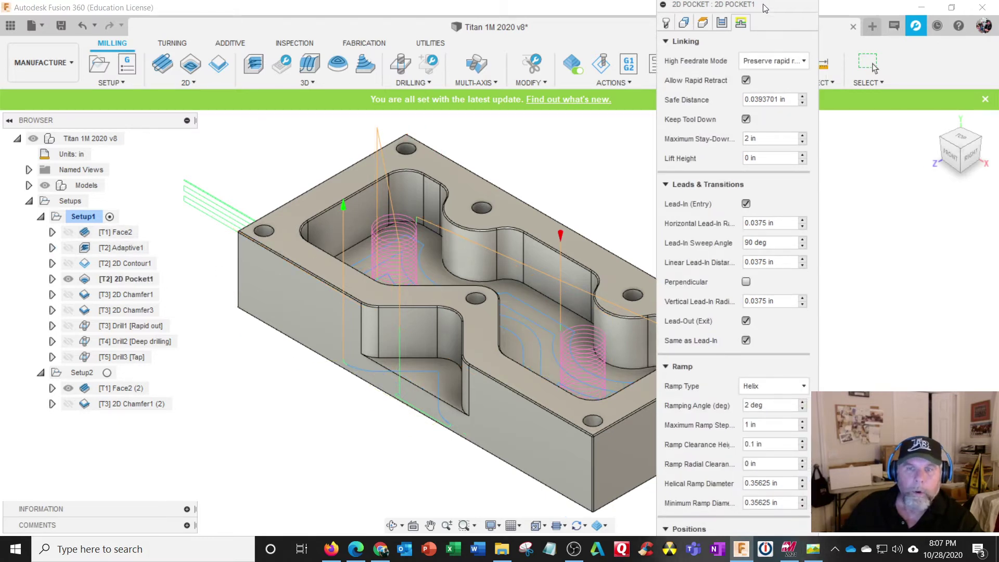
pyautogui.click(666, 366)
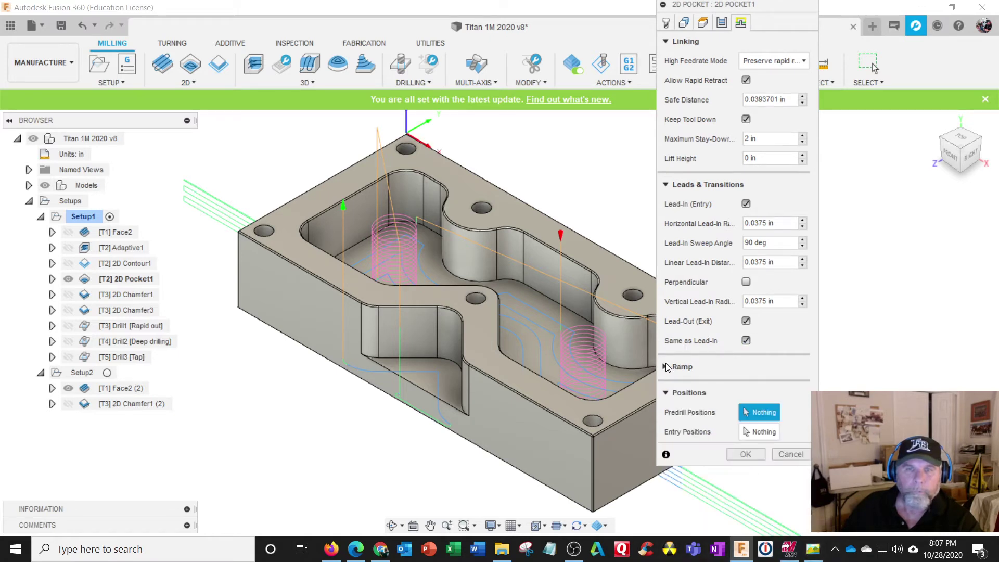
pyautogui.click(666, 185)
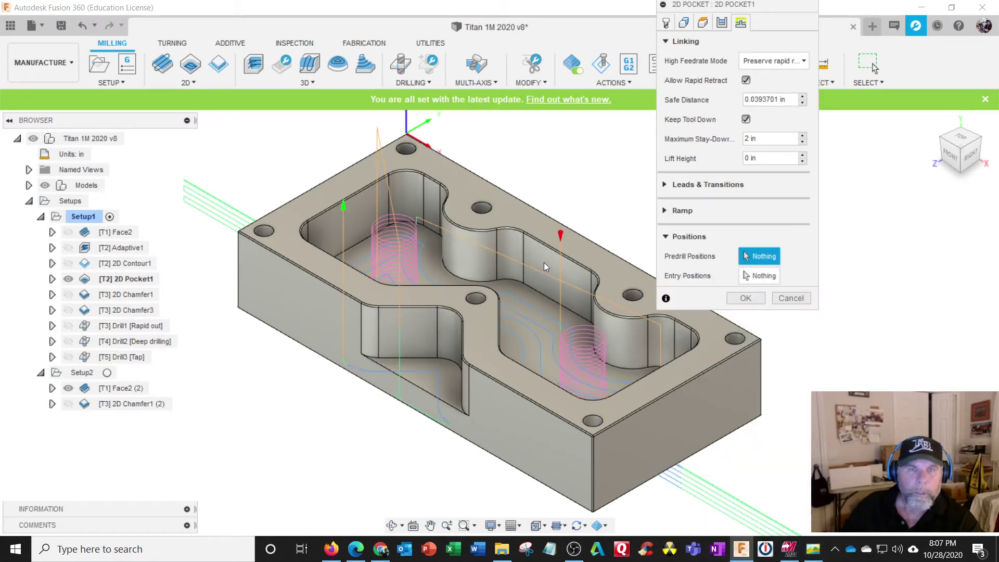
pyautogui.click(783, 298)
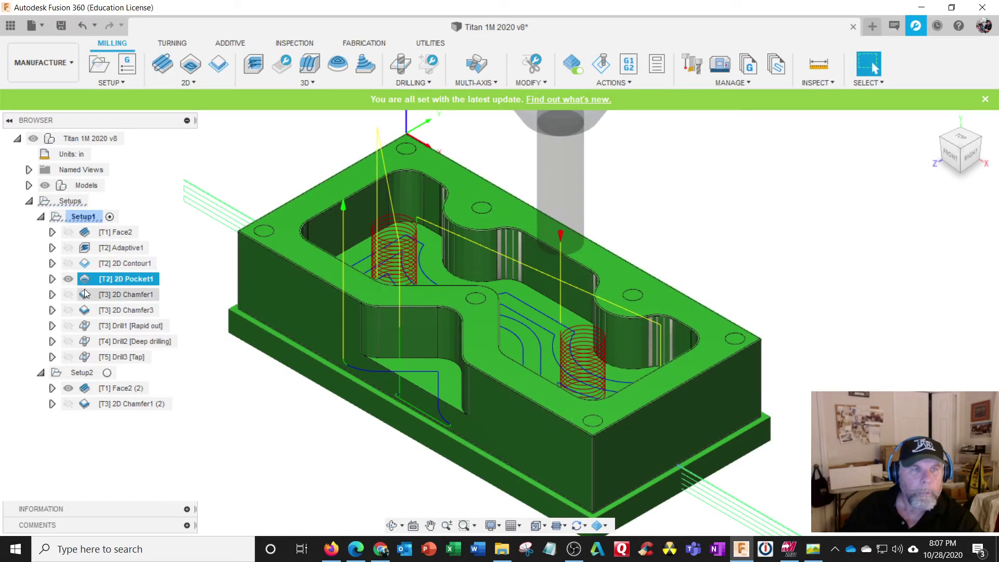
# - Edit 2D Pocket1 and set its Linking Ramp Type to Plunge
pyautogui.rightClick(131, 279)
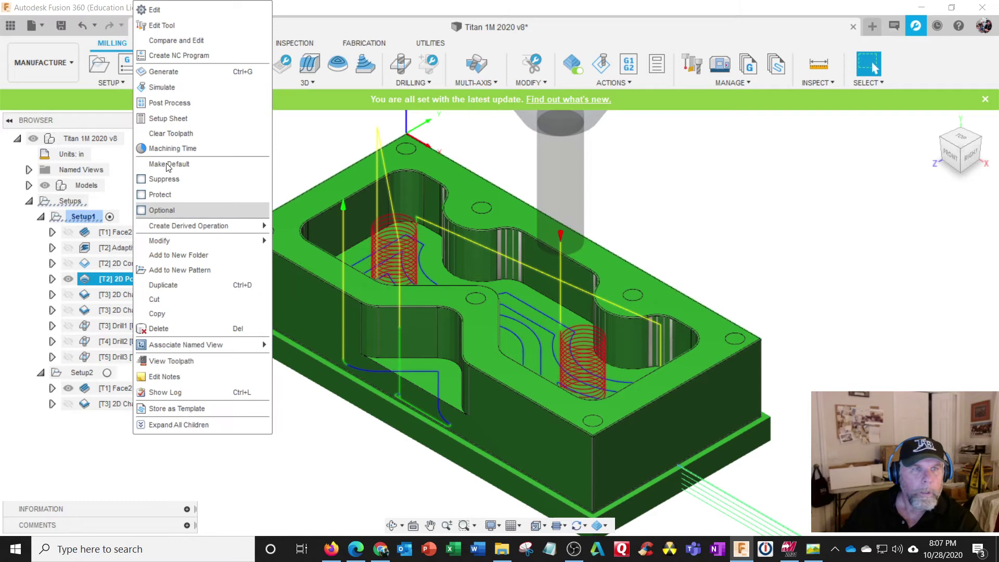
pyautogui.click(154, 9)
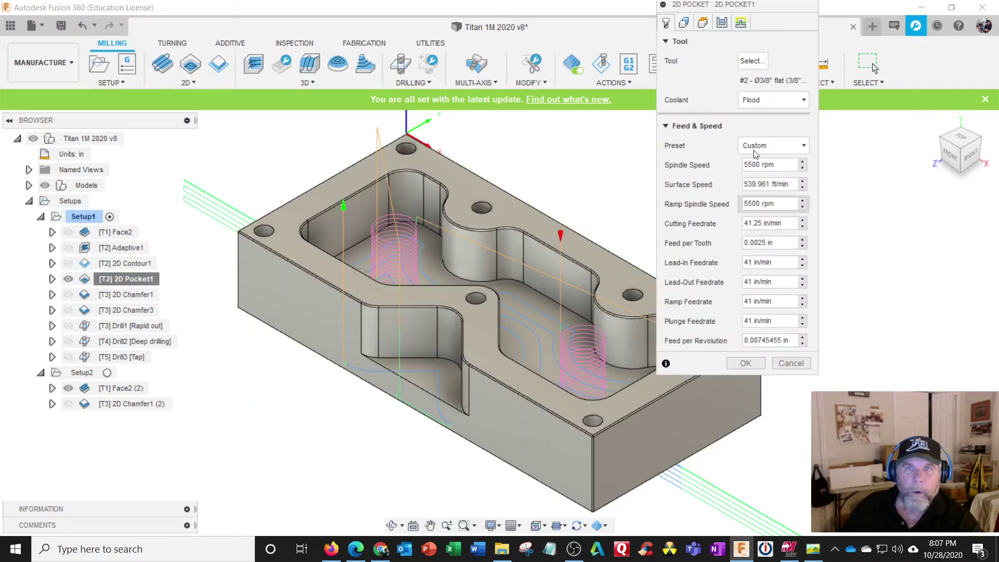
pyautogui.click(744, 24)
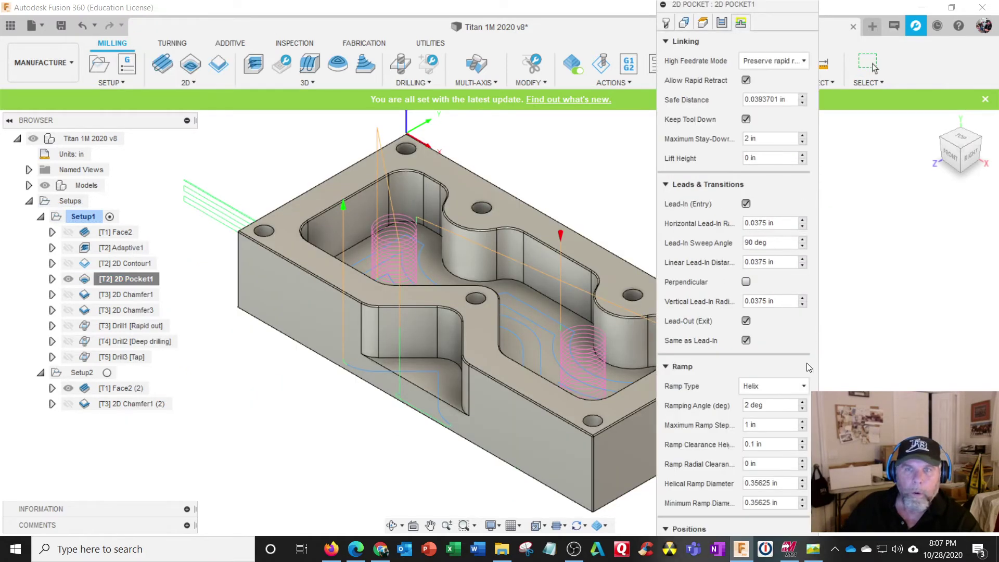
pyautogui.click(769, 390)
pyautogui.click(776, 431)
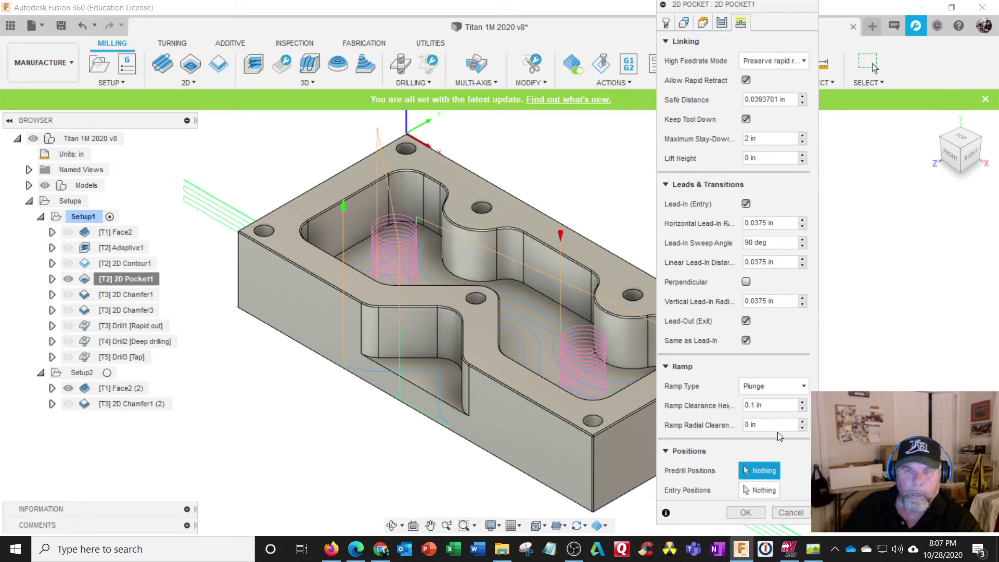
# - Replace the two pocket chains with the pocket floor and regenerate the toolpath
pyautogui.click(685, 23)
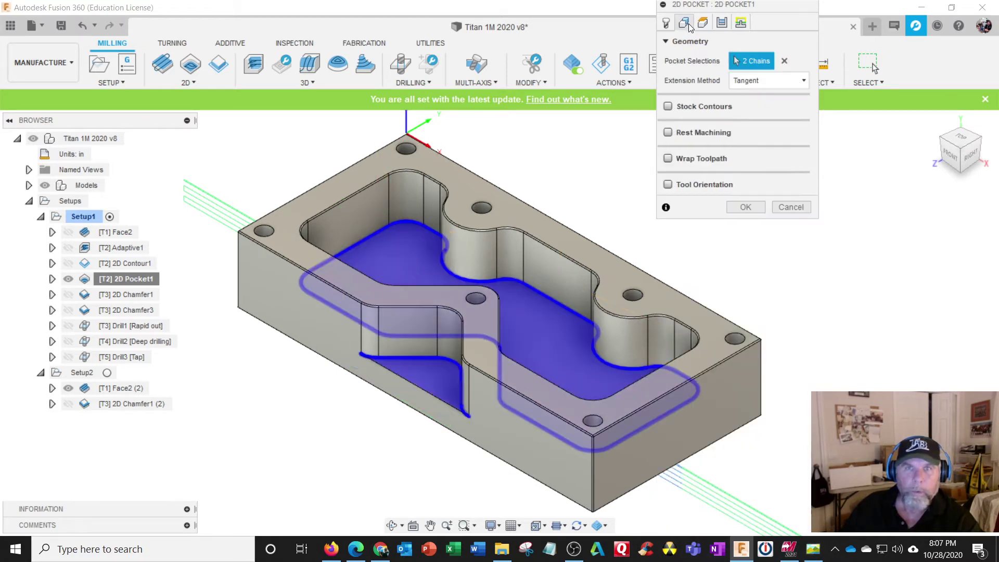
pyautogui.click(786, 64)
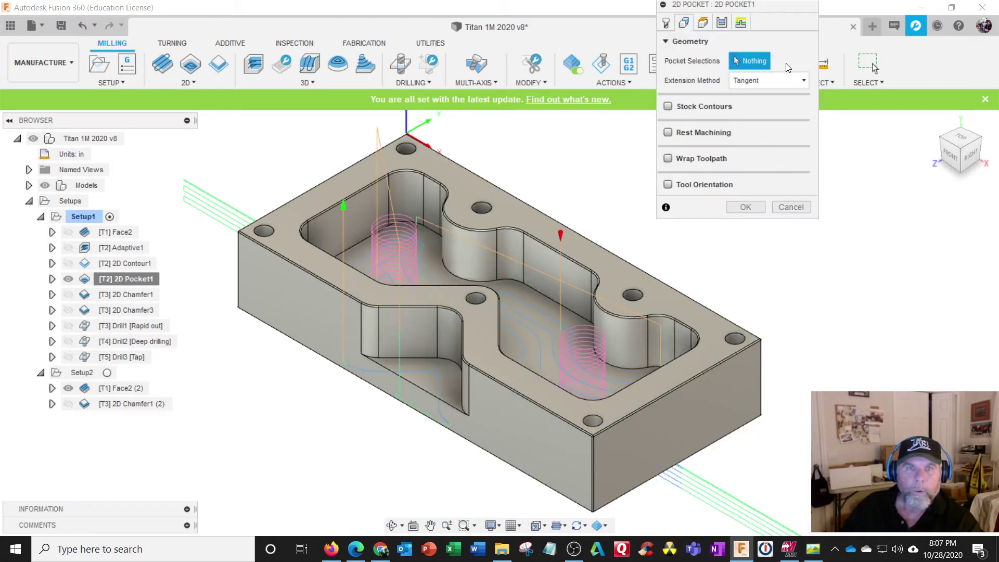
pyautogui.click(537, 299)
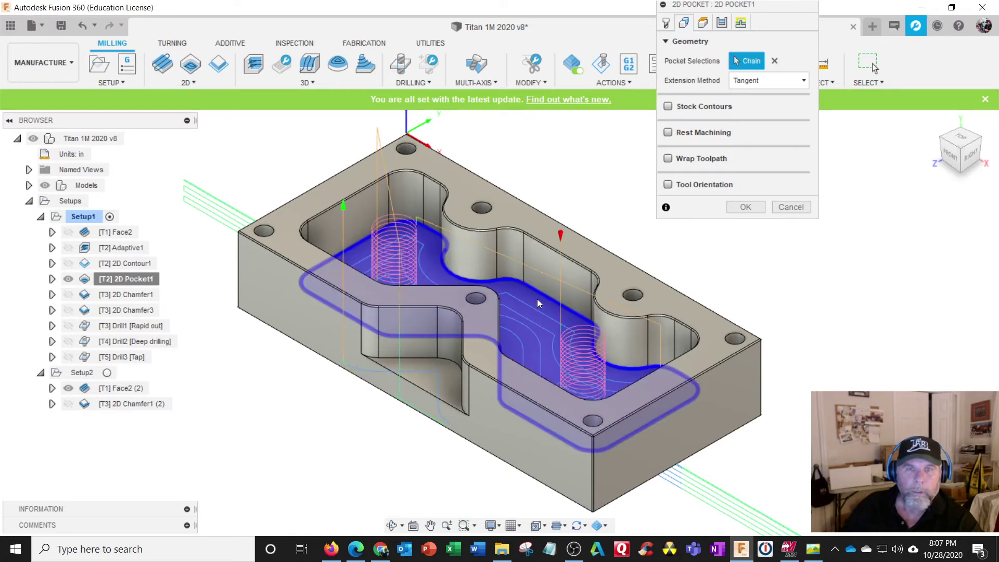
pyautogui.click(745, 208)
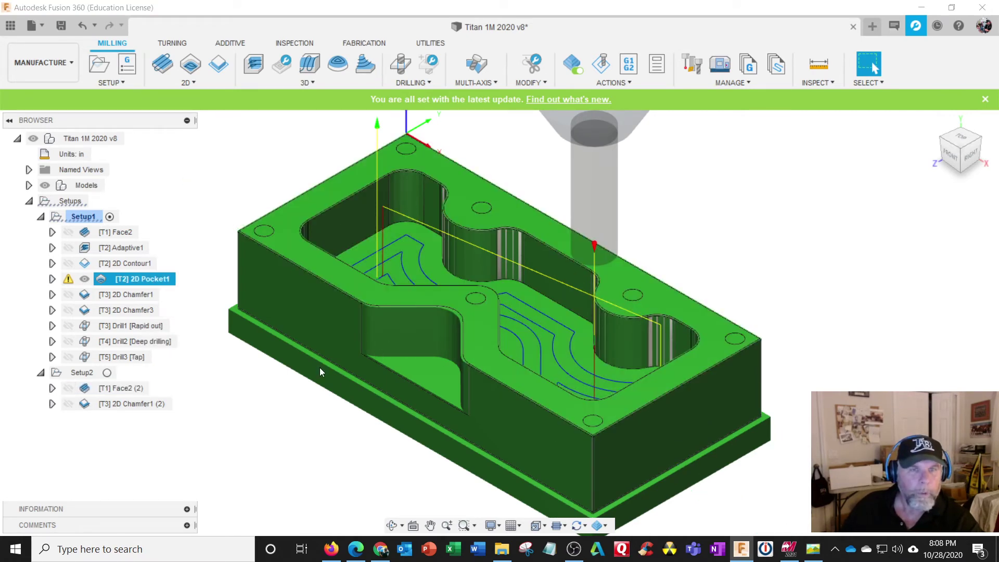
# - Review the 2D Pocket1 plunge warnings, then orbit to a low front view of the pocket
pyautogui.click(68, 279)
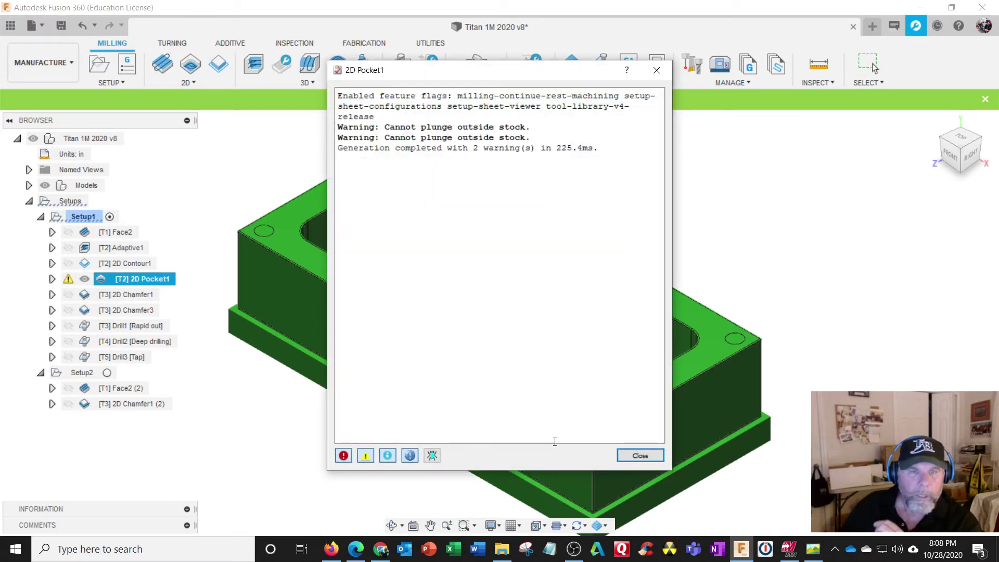
pyautogui.click(639, 455)
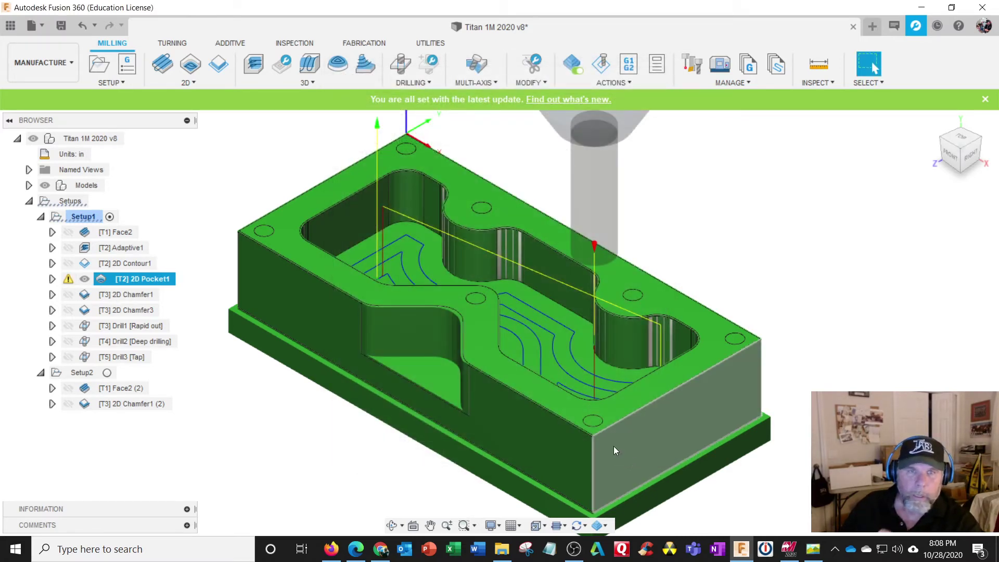
pyautogui.keyDown('shift'); pyautogui.moveTo(614, 445); pyautogui.dragTo(525, 407, button='middle'); pyautogui.keyUp('shift')
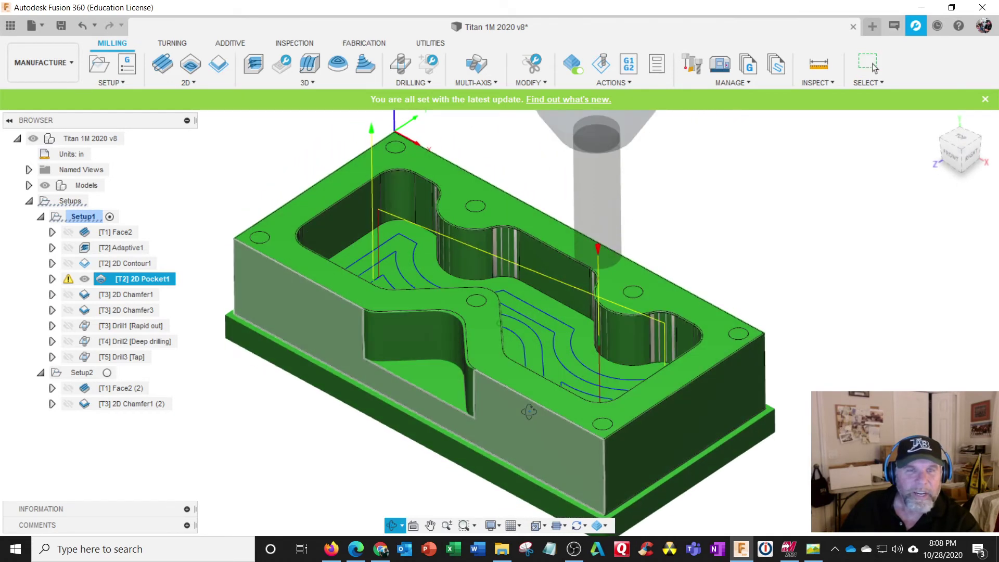
pyautogui.scroll(4, 345, 263)
pyautogui.scroll(-3, 344, 262)
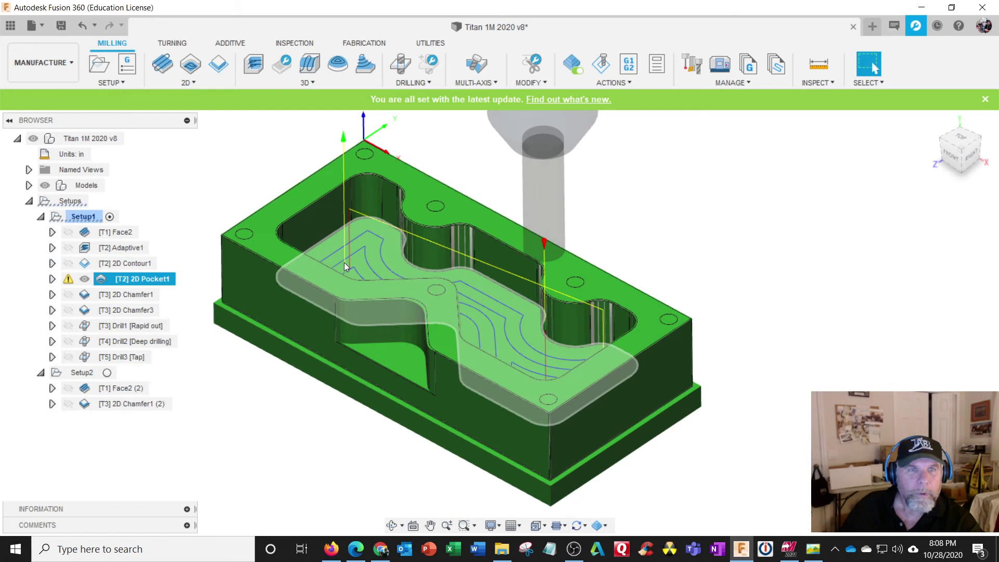
pyautogui.scroll(3, 458, 307)
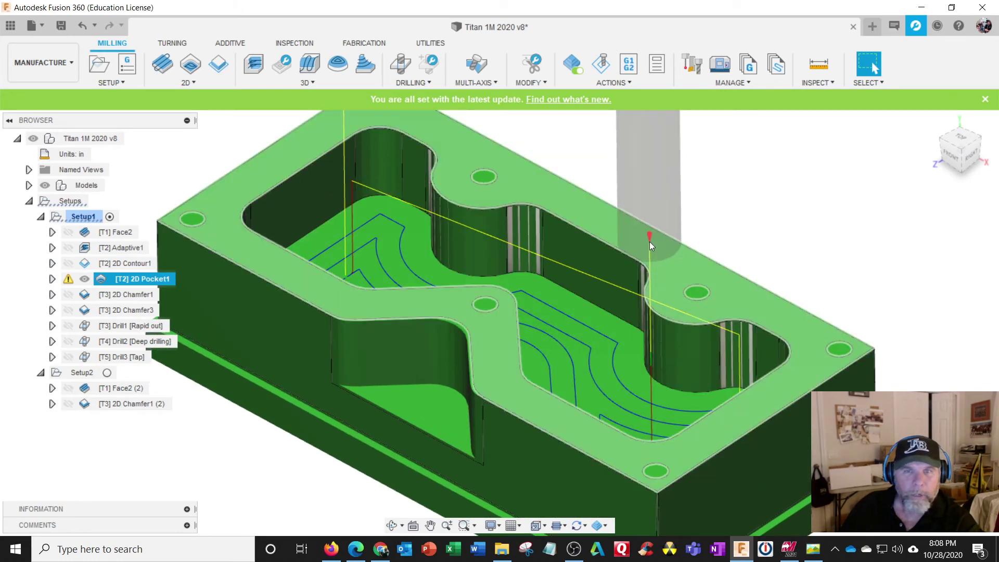
pyautogui.keyDown('shift'); pyautogui.moveTo(656, 307); pyautogui.dragTo(702, 307, button='middle'); pyautogui.keyUp('shift')
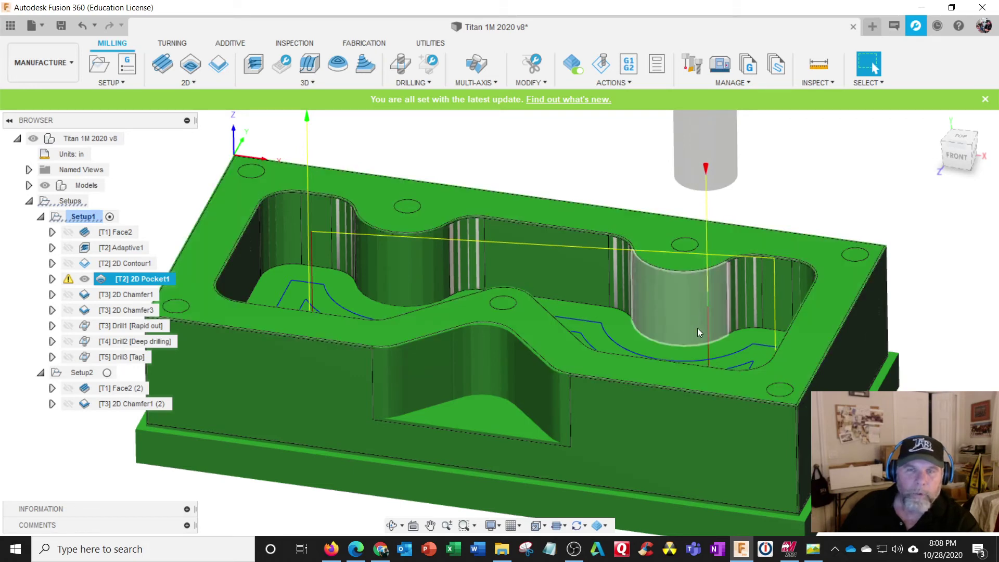
pyautogui.rightClick(128, 280)
pyautogui.click(185, 12)
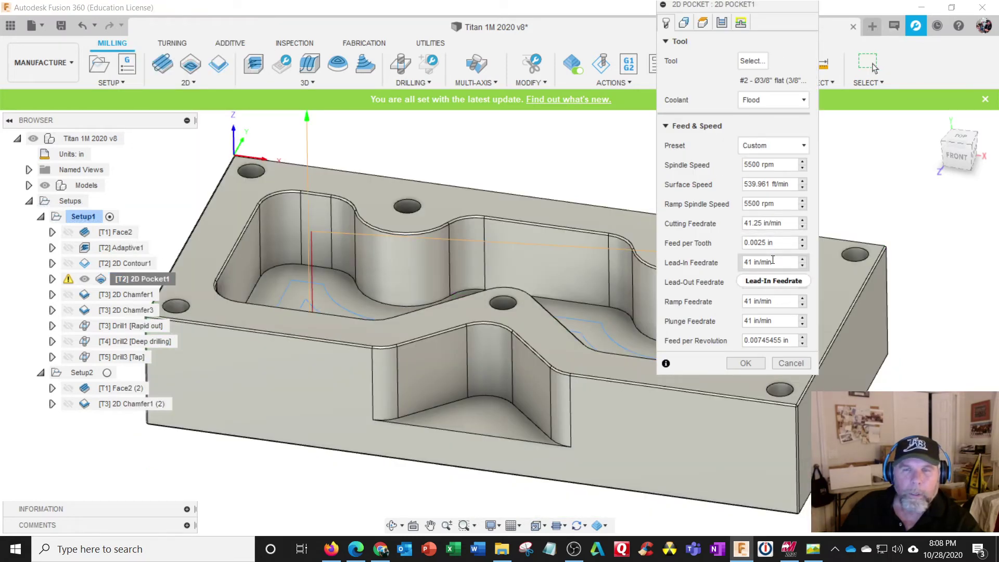
pyautogui.moveTo(773, 260)
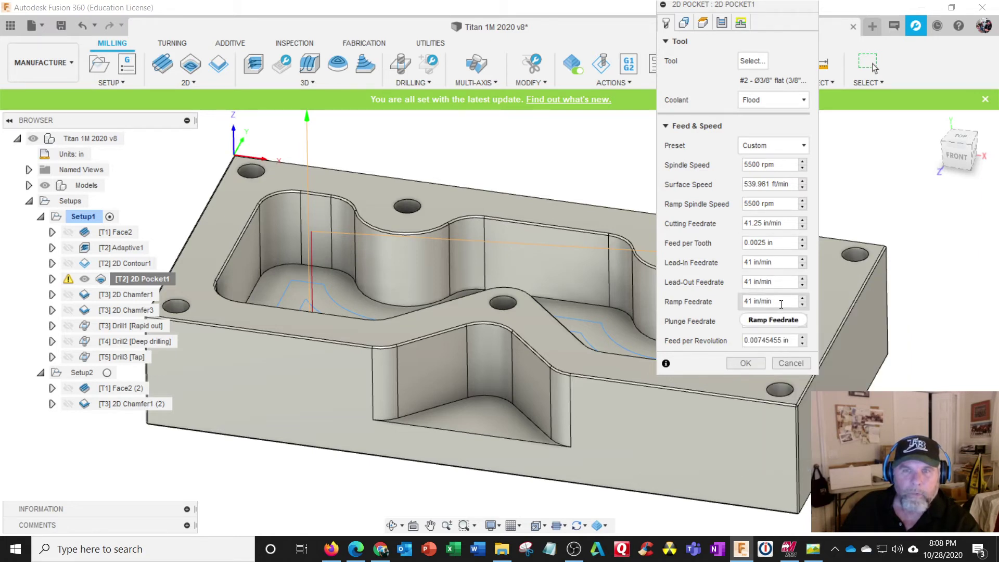
pyautogui.moveTo(781, 304)
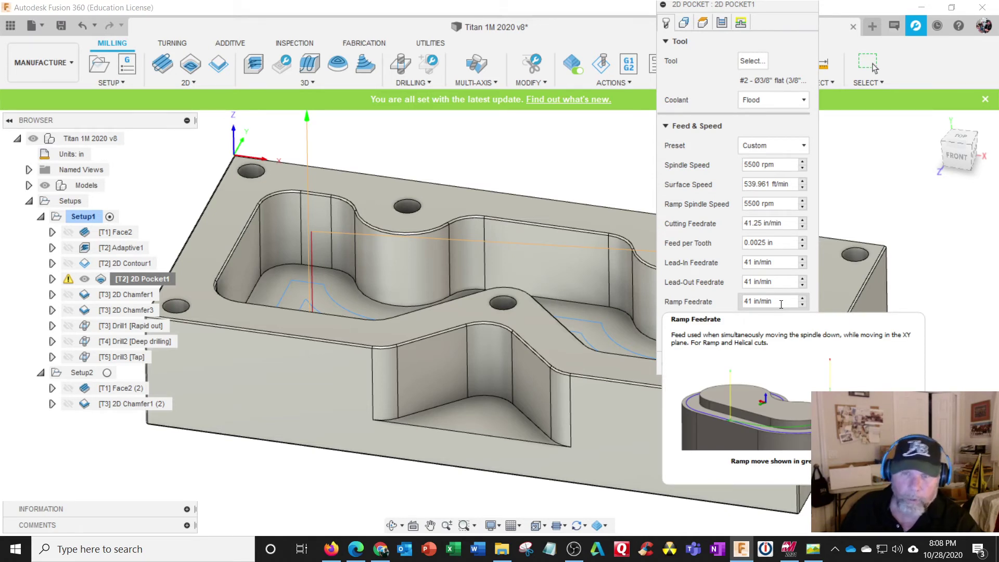
pyautogui.moveTo(775, 324)
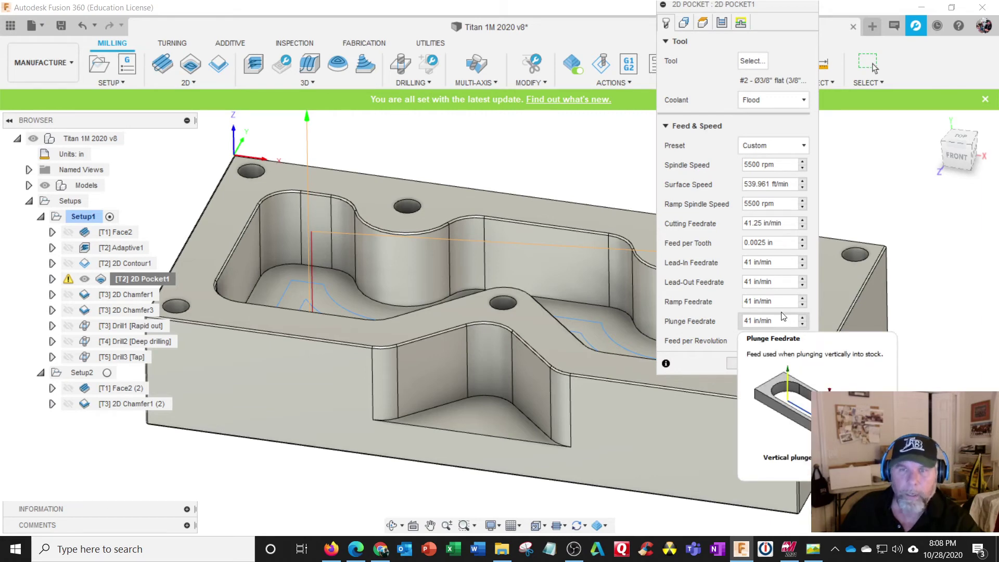
pyautogui.click(799, 361)
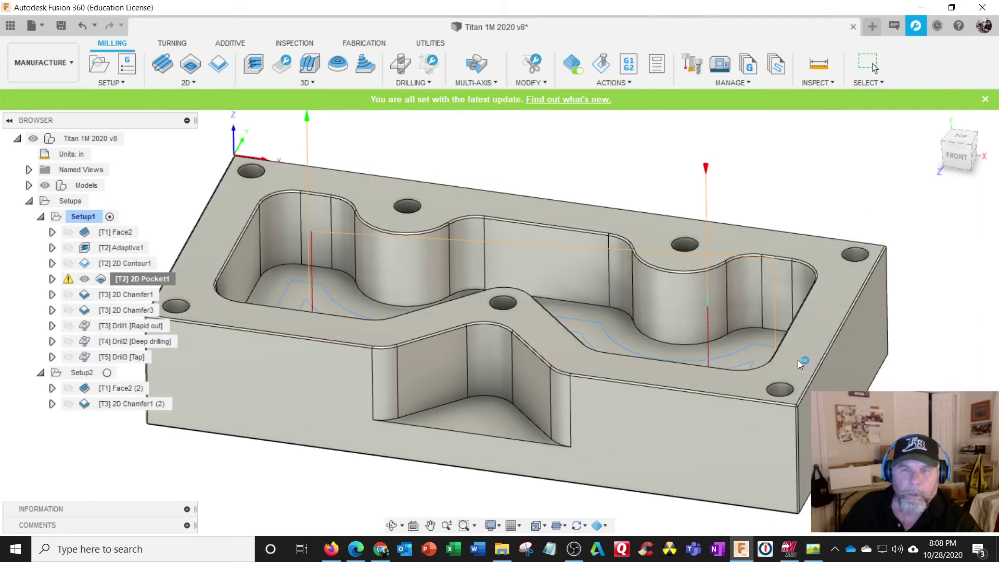
# - Orbit around the pocket and read the two 'Cannot plunge outside stock' warnings on [T2] 2D Pocket1
pyautogui.keyDown('shift'); pyautogui.moveTo(800, 363); pyautogui.dragTo(635, 397, button='middle'); pyautogui.keyUp('shift')
pyautogui.scroll(5, 572, 357)
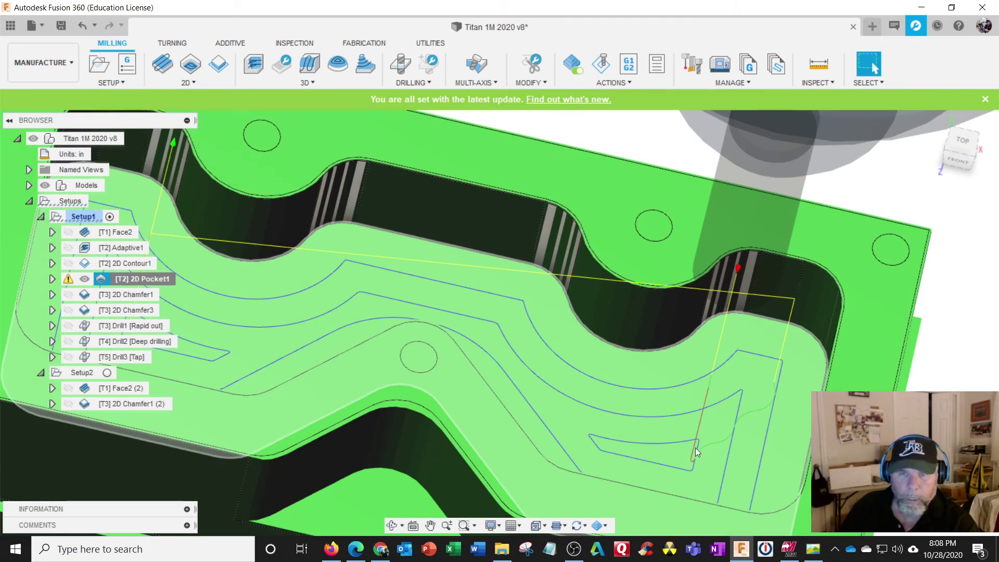
pyautogui.keyDown('shift'); pyautogui.moveTo(695, 448); pyautogui.dragTo(708, 342, button='middle'); pyautogui.keyUp('shift')
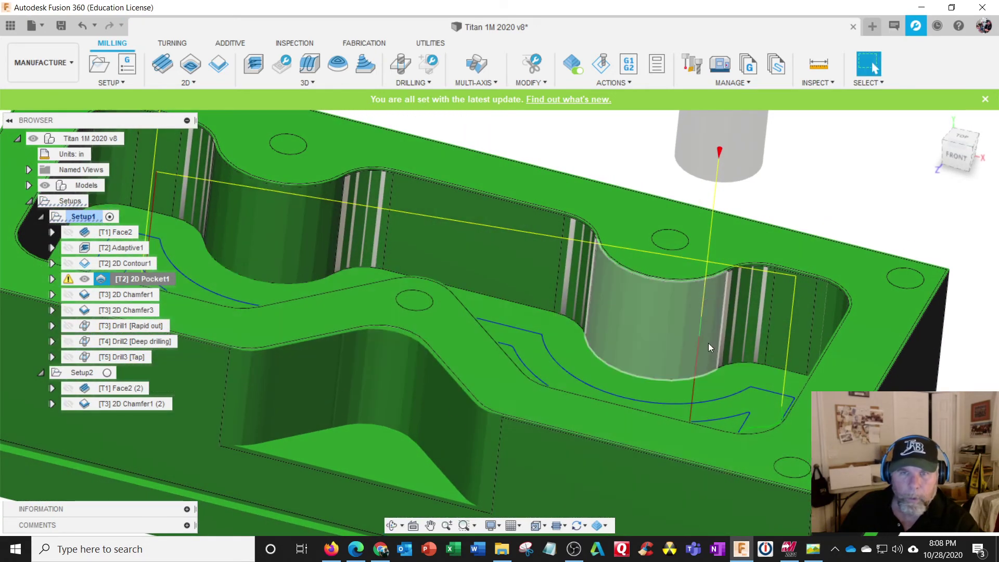
pyautogui.scroll(1, 708, 342)
pyautogui.scroll(-3, 709, 342)
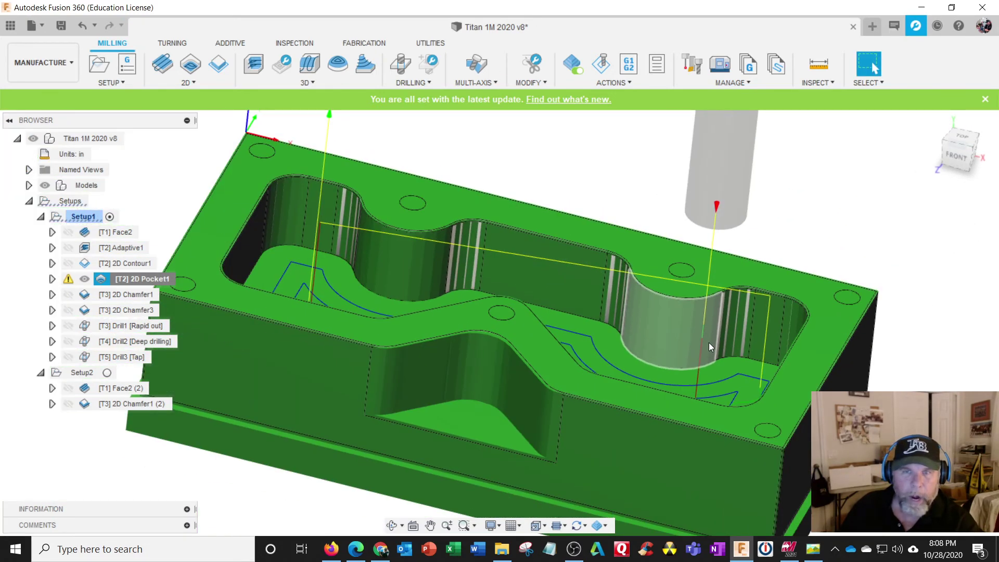
pyautogui.scroll(-2, 708, 342)
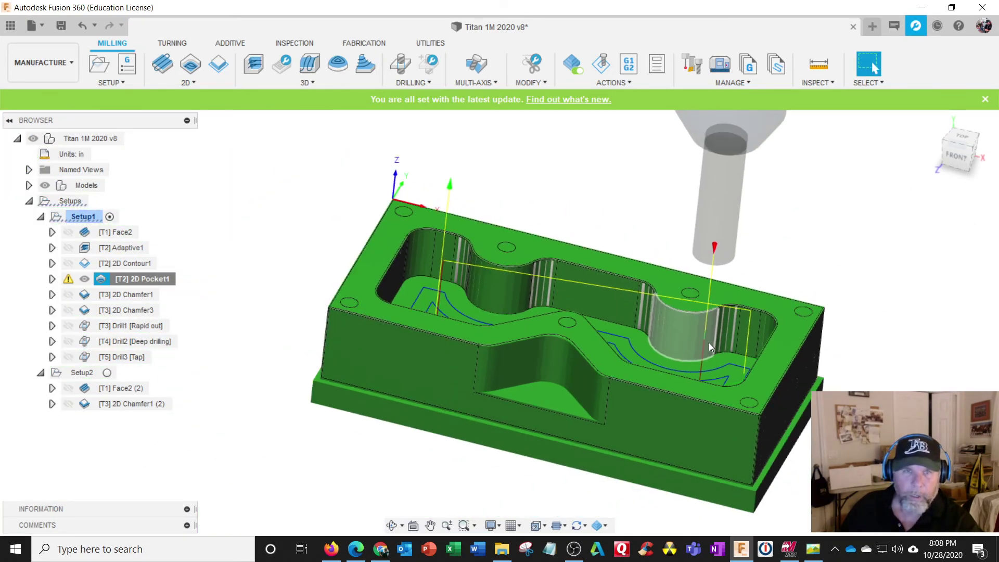
pyautogui.click(68, 280)
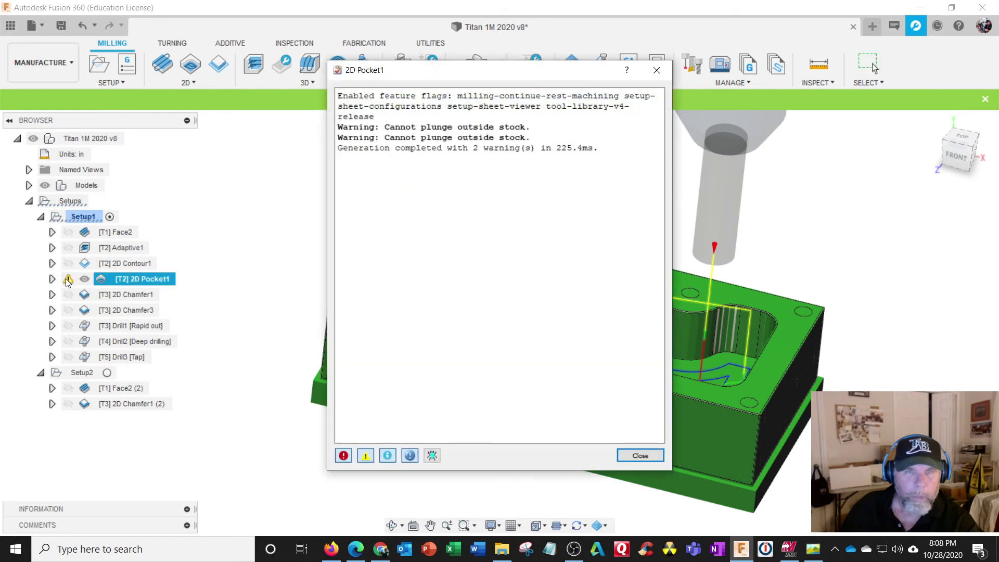
pyautogui.click(633, 454)
pyautogui.keyDown('shift'); pyautogui.moveTo(485, 385); pyautogui.dragTo(754, 373, button='middle'); pyautogui.keyUp('shift')
pyautogui.scroll(2, 754, 373)
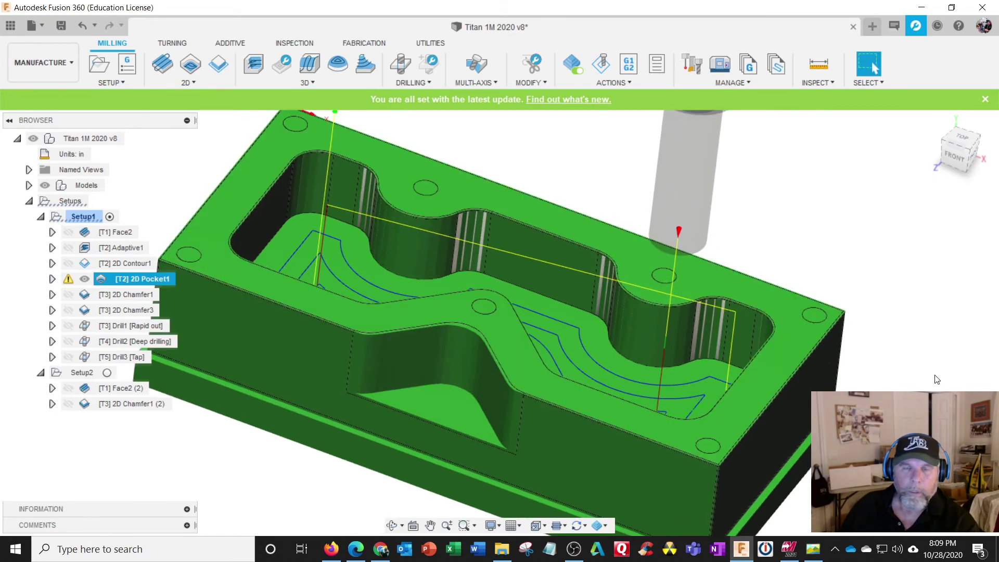
pyautogui.scroll(-2, 941, 380)
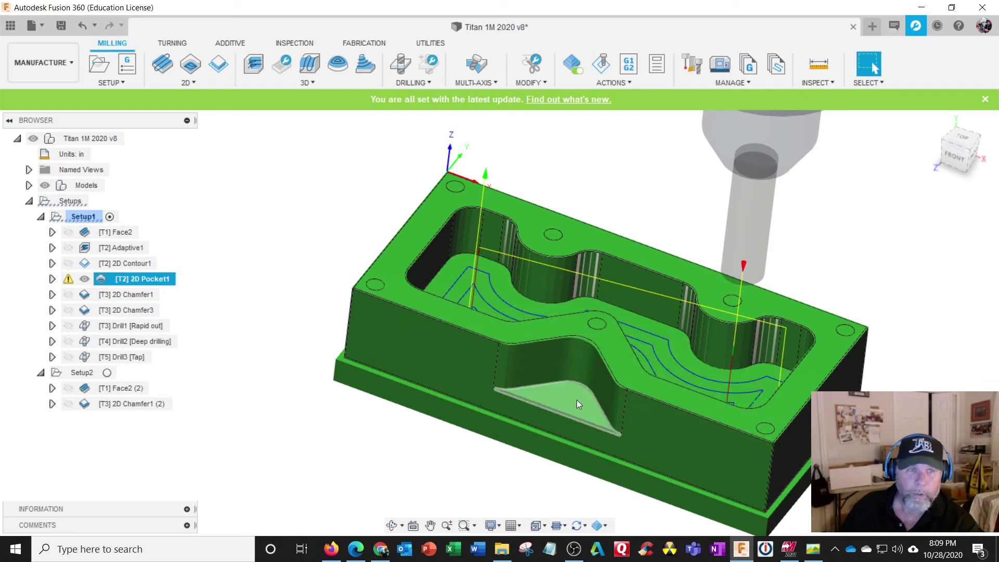
# - Edit 2D Pocket1 geometry to 2 Chains, including the lower pocket floor, and regenerate
pyautogui.rightClick(92, 280)
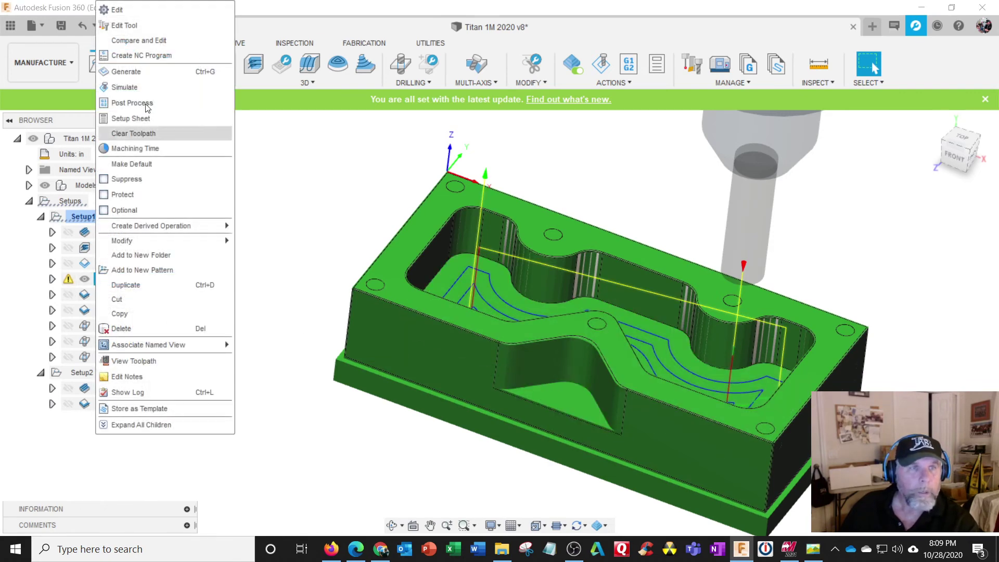
pyautogui.click(118, 9)
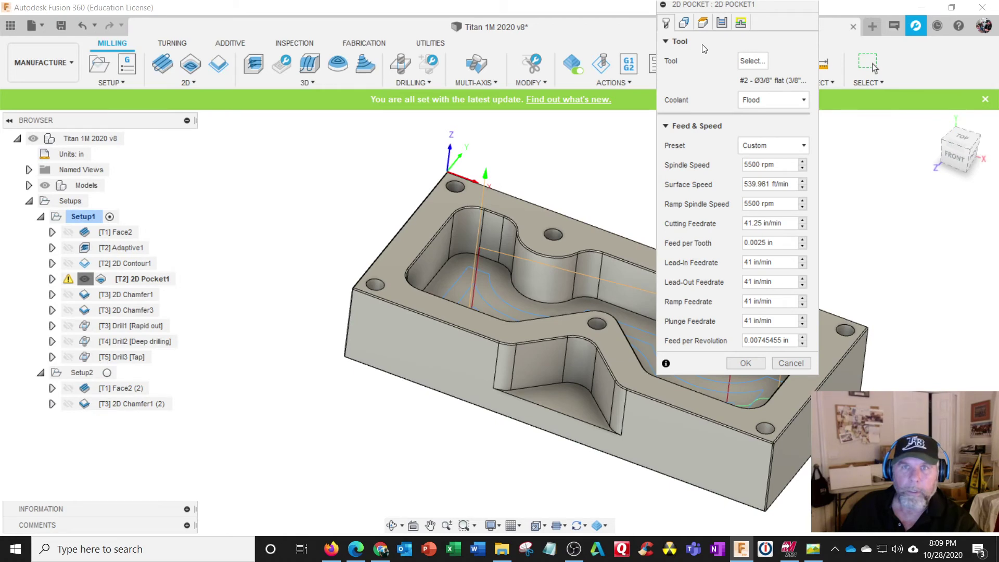
pyautogui.click(703, 23)
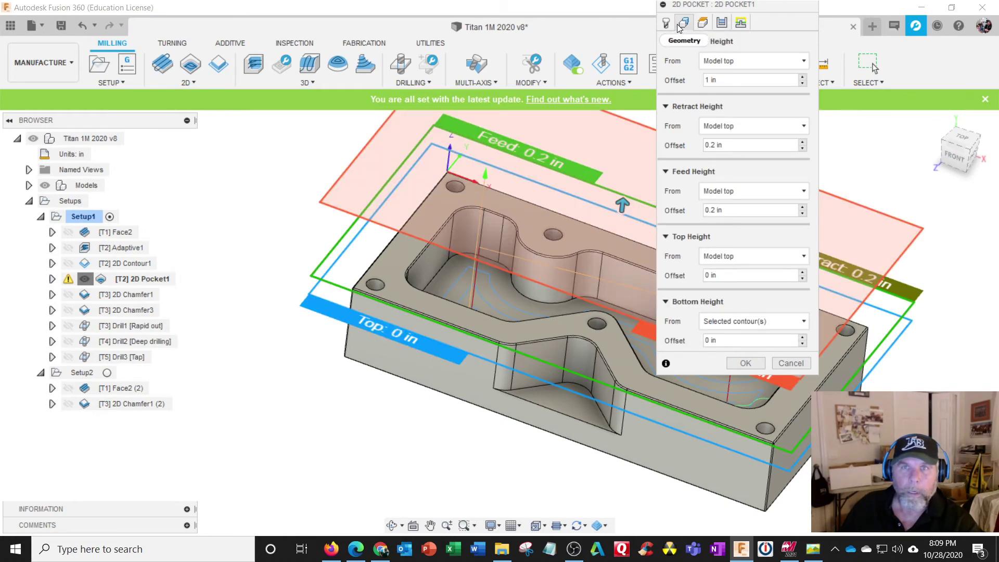
pyautogui.click(684, 23)
pyautogui.click(575, 398)
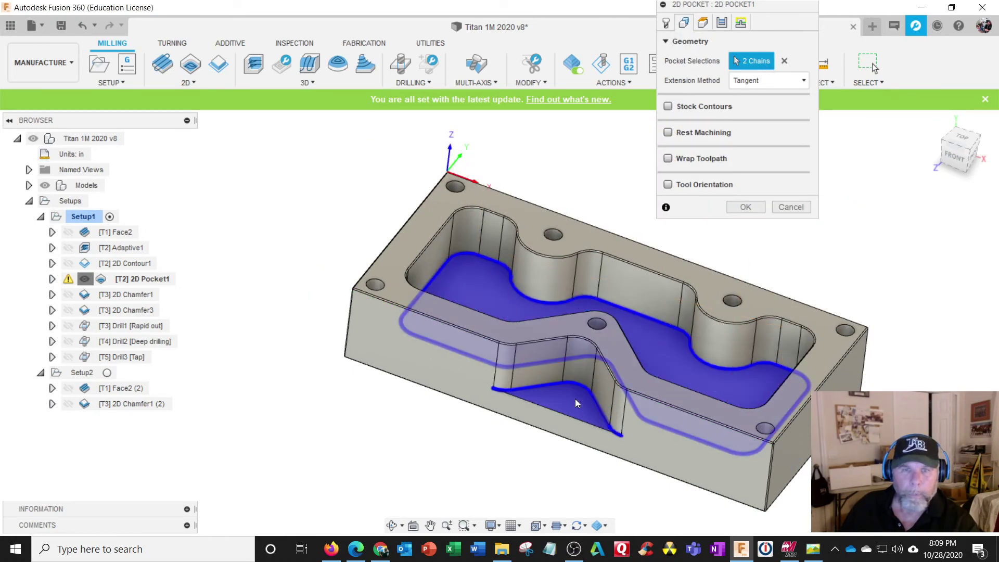
pyautogui.click(746, 207)
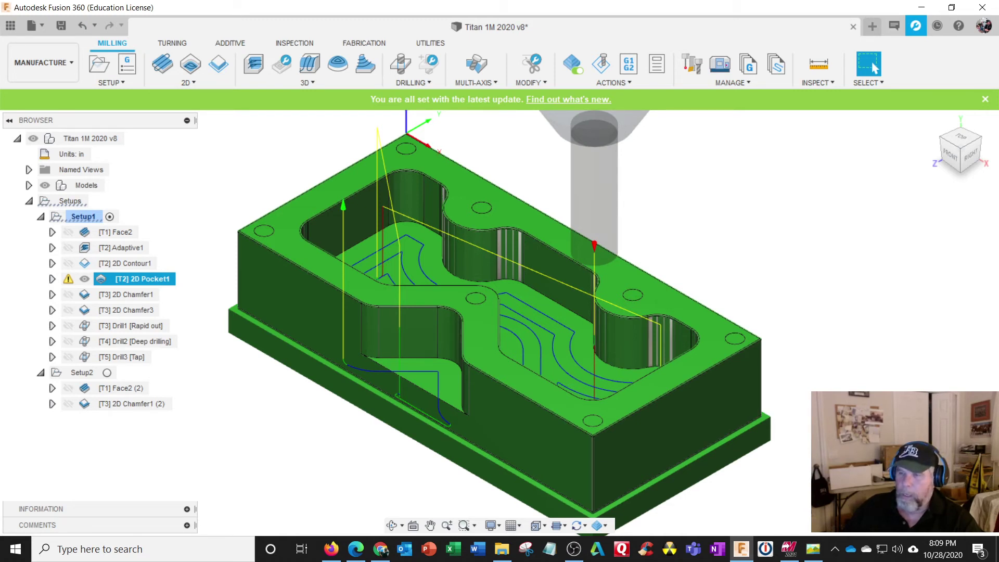
pyautogui.click(502, 549)
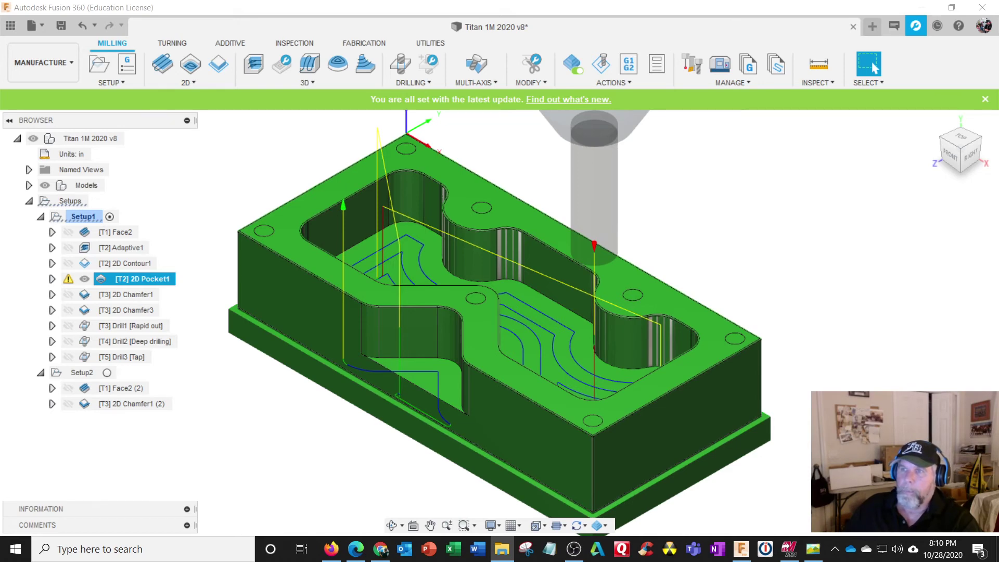
# - Switch to Edge and scroll through Setup Checklist sections A–C of the STC CNC Mill Setup List
pyautogui.hotkey('alt', 'Tab')
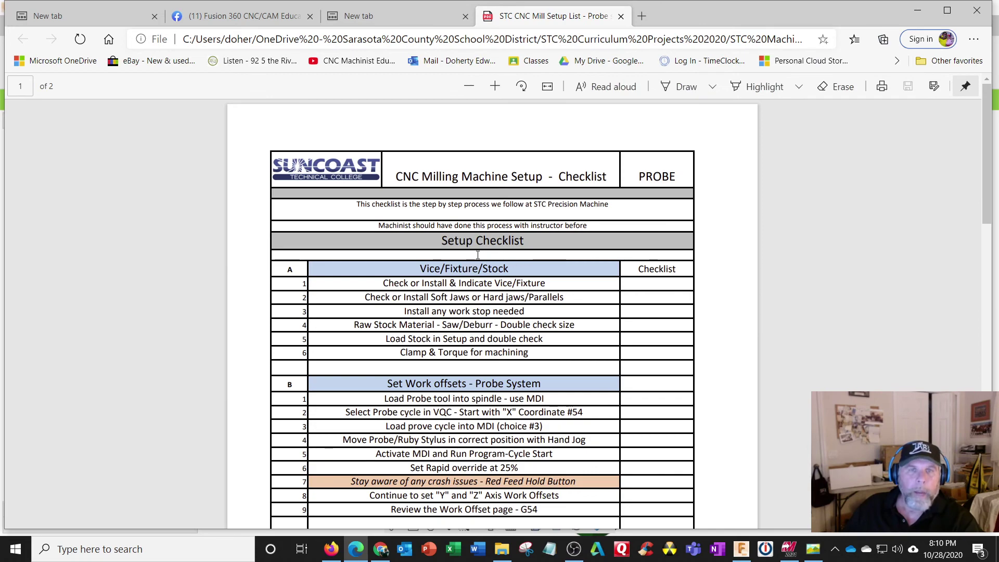
pyautogui.scroll(-1, 478, 255)
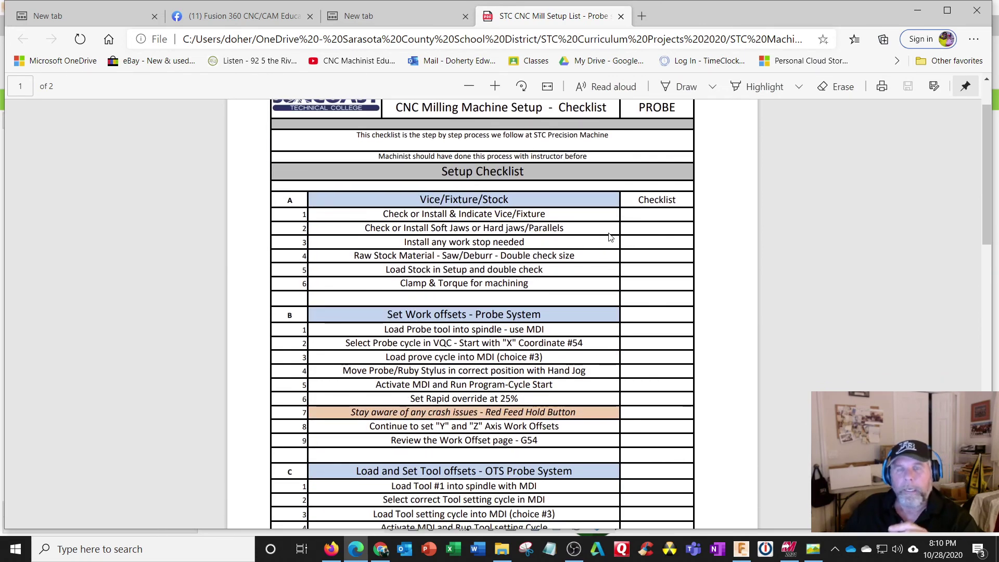
pyautogui.scroll(-3, 610, 236)
pyautogui.scroll(4, 610, 236)
pyautogui.scroll(-7, 611, 237)
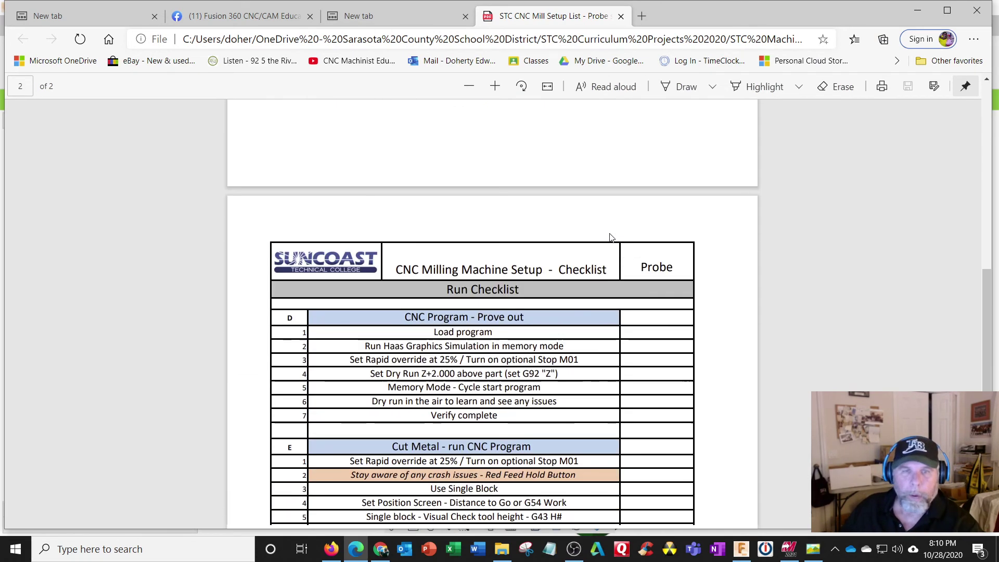
pyautogui.scroll(-5, 611, 238)
pyautogui.scroll(10, 611, 238)
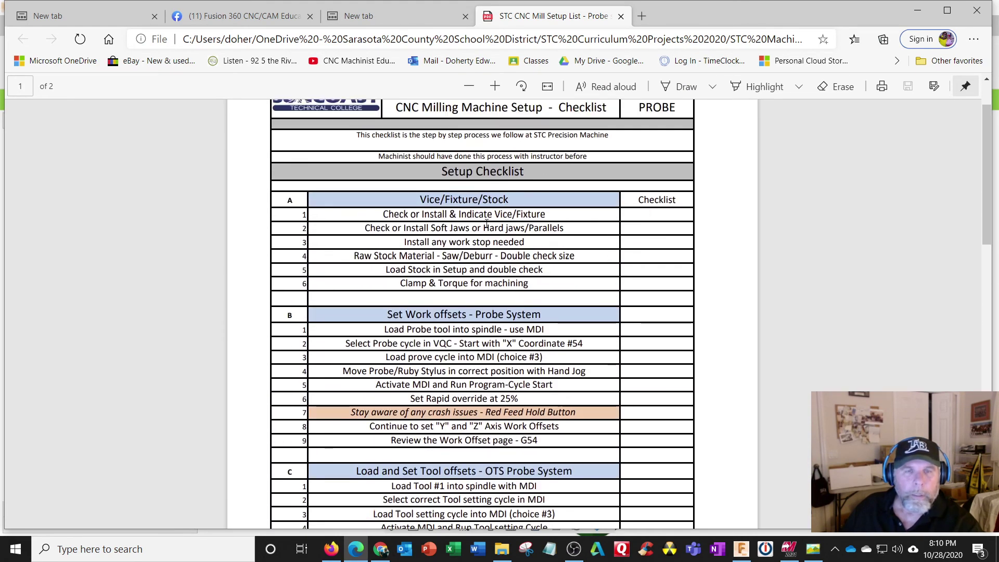
pyautogui.scroll(-2, 489, 193)
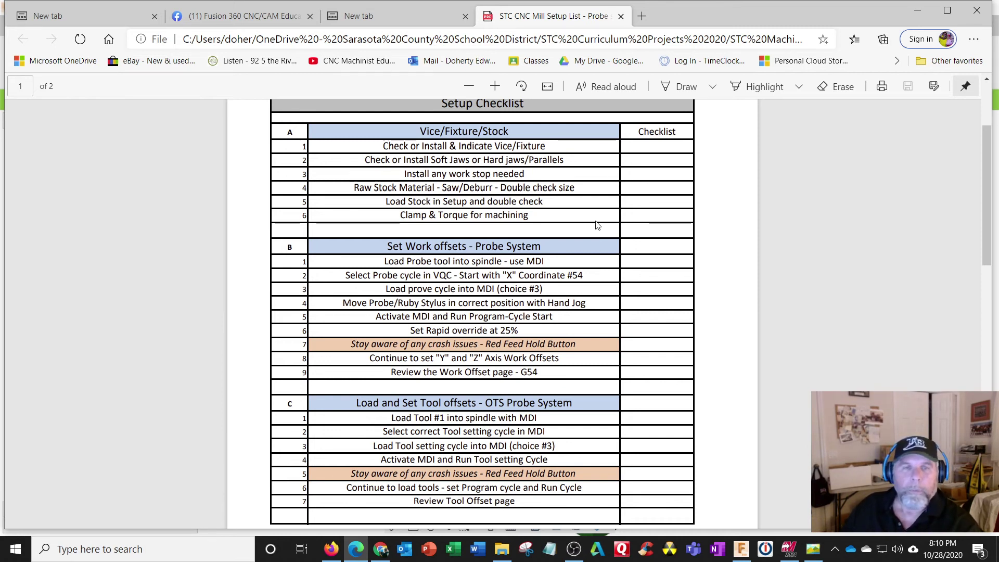
pyautogui.scroll(-1, 597, 224)
pyautogui.scroll(1, 598, 225)
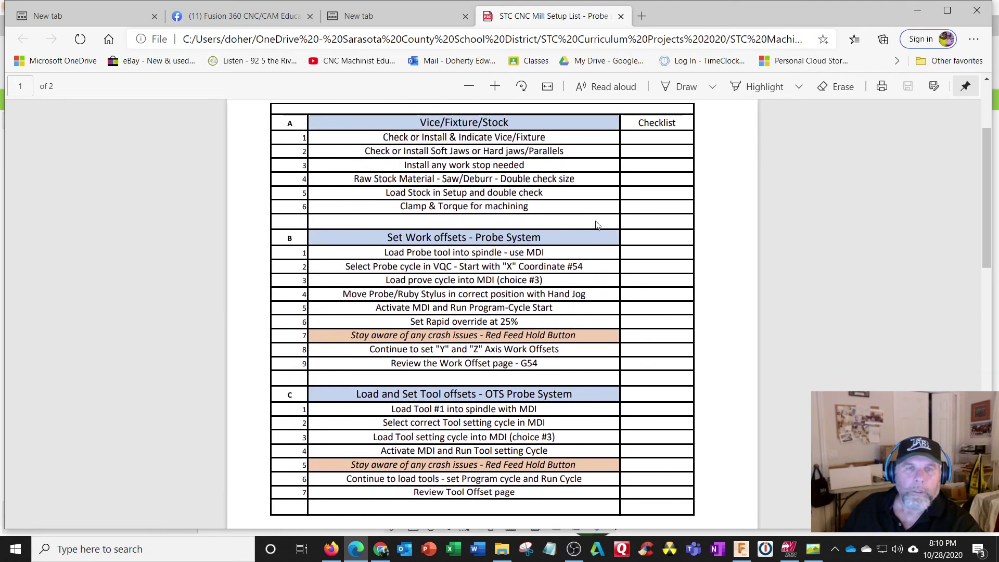
pyautogui.scroll(-9, 577, 223)
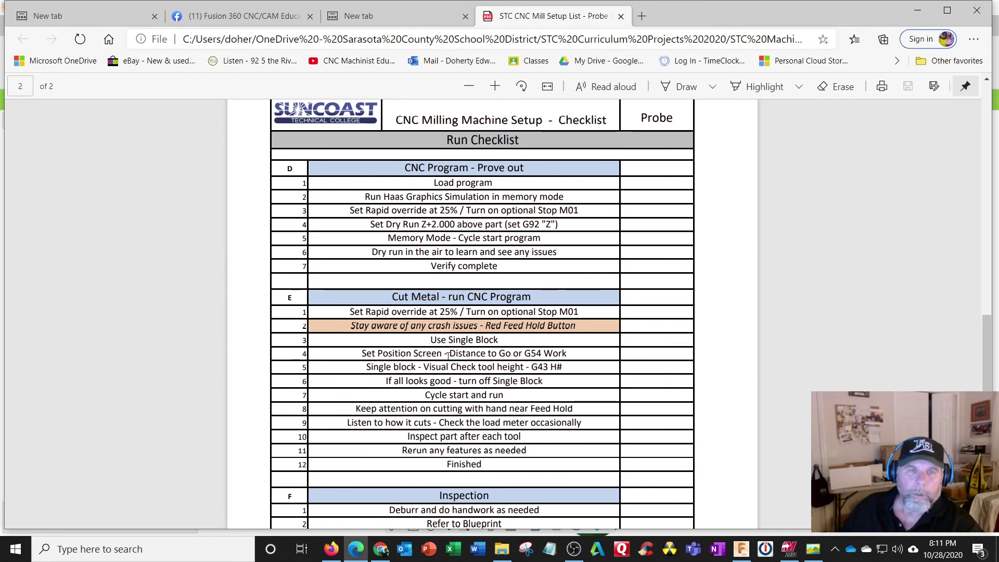
# - Highlight 'Distance to Go' and the G43 H# step E5, then scroll to Inspection
pyautogui.moveTo(446, 354); pyautogui.dragTo(514, 354)
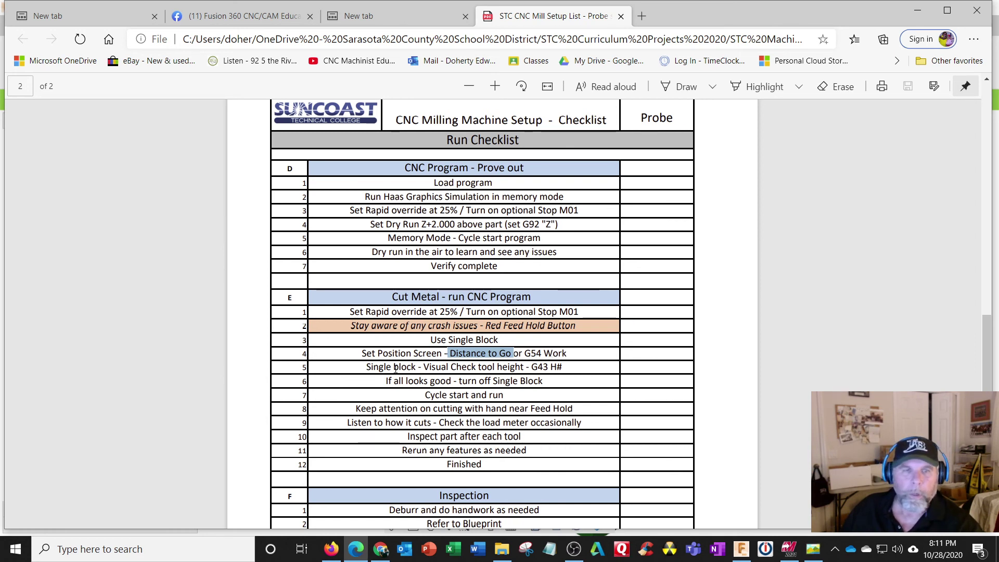
pyautogui.moveTo(367, 368); pyautogui.dragTo(580, 367)
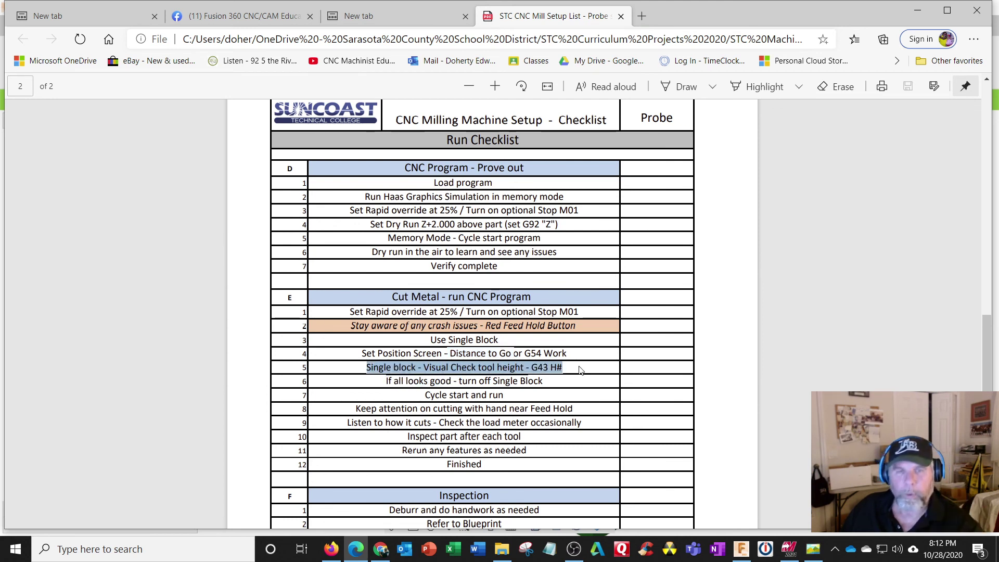
pyautogui.click(577, 371)
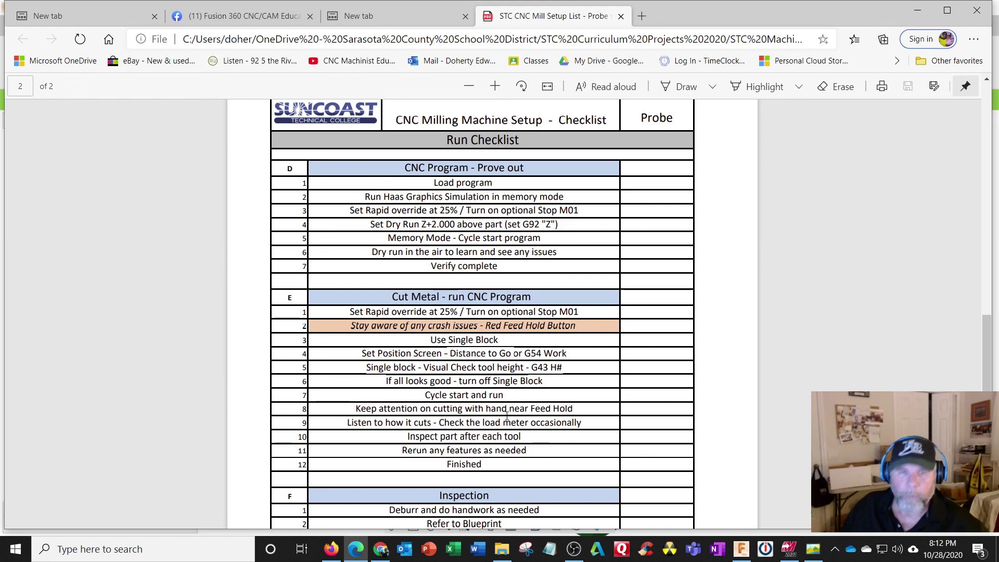
pyautogui.scroll(-4, 506, 411)
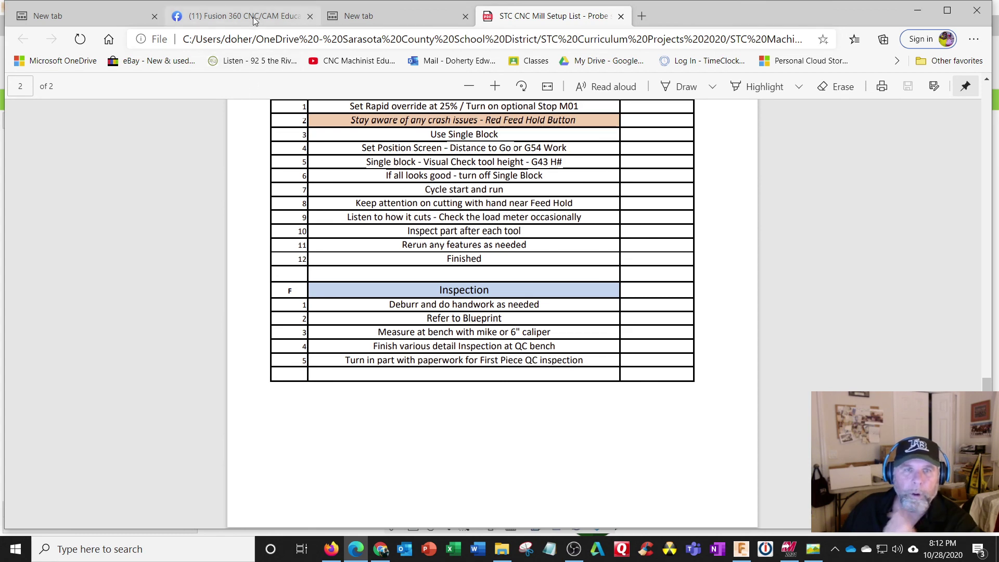
# - Scroll back to page 1's Vice/Fixture/Stock and Probe System work-offset steps
pyautogui.scroll(20, 805, 359)
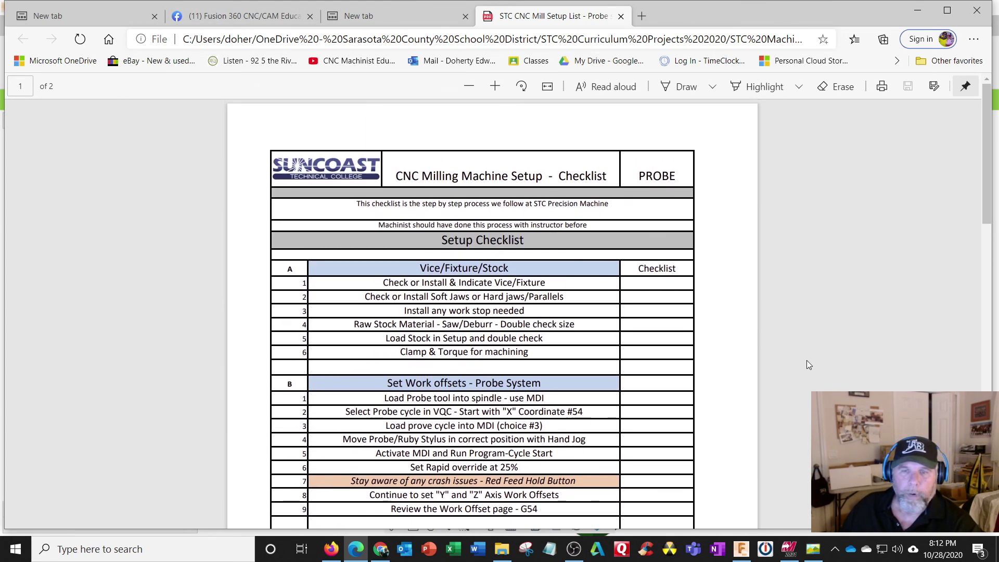
pyautogui.click(572, 549)
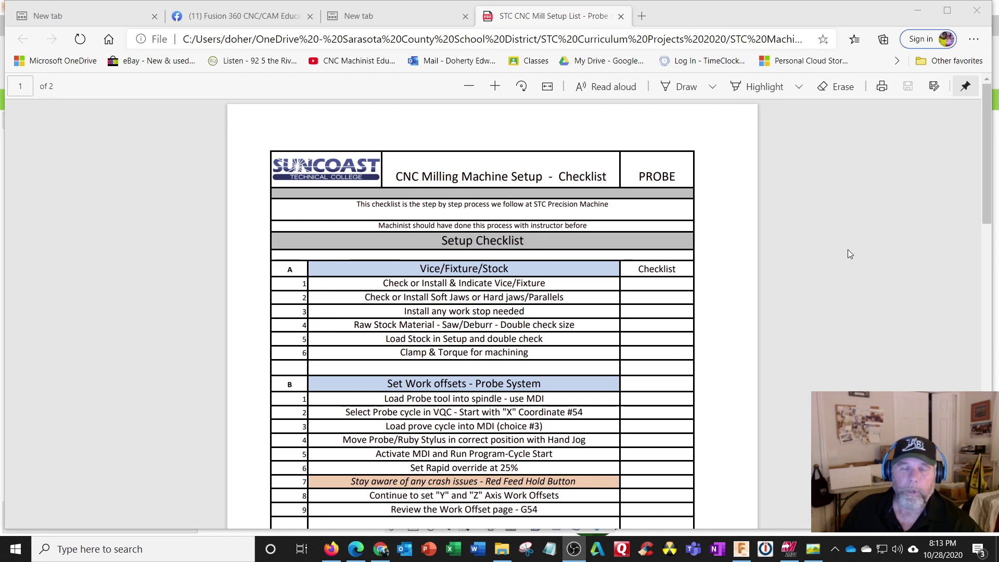
pyautogui.scroll(-1, 848, 249)
pyautogui.scroll(1, 848, 249)
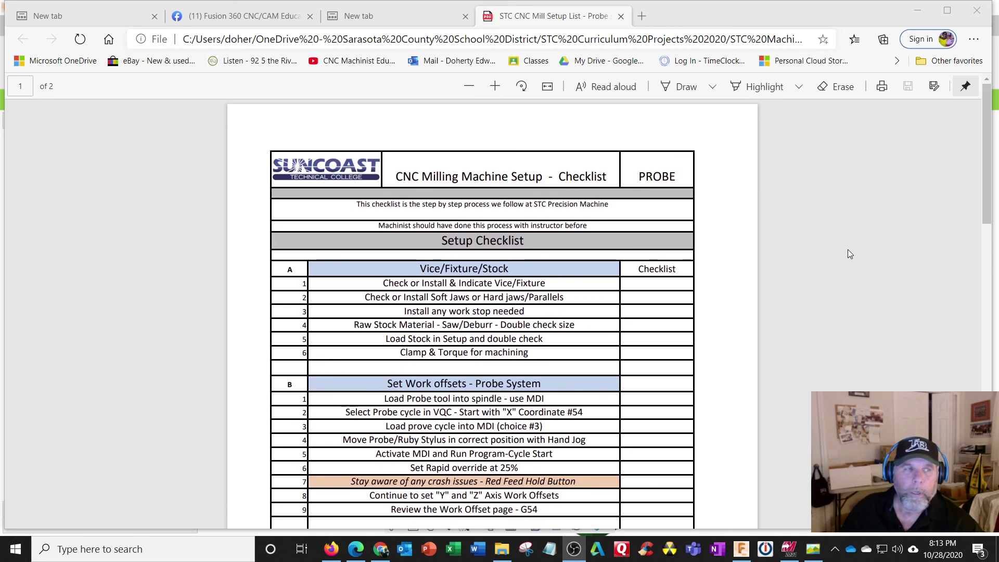